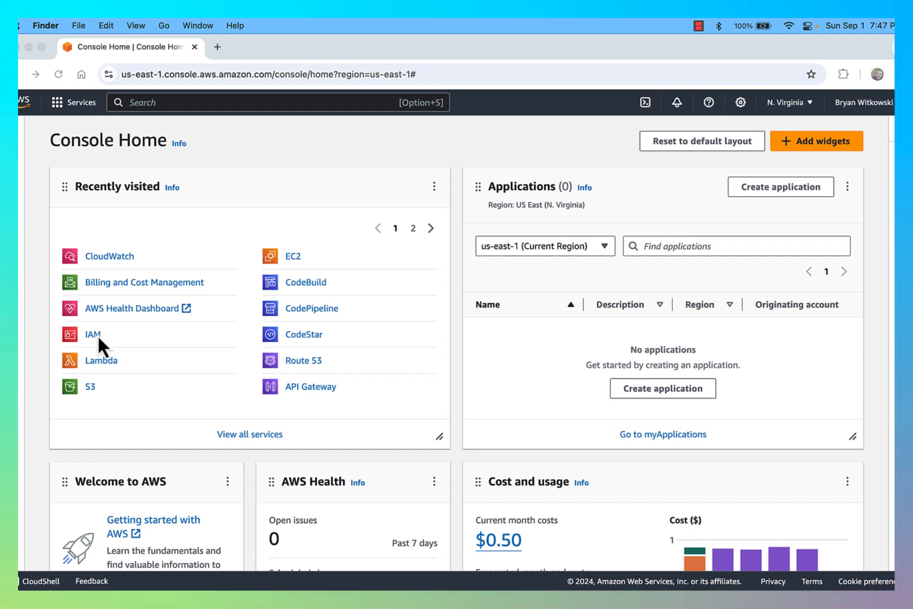
- Open IAM, view the empty Users list (0 users), and start the Create user wizard
{"action": "left_click", "coordinate": [93, 336]}
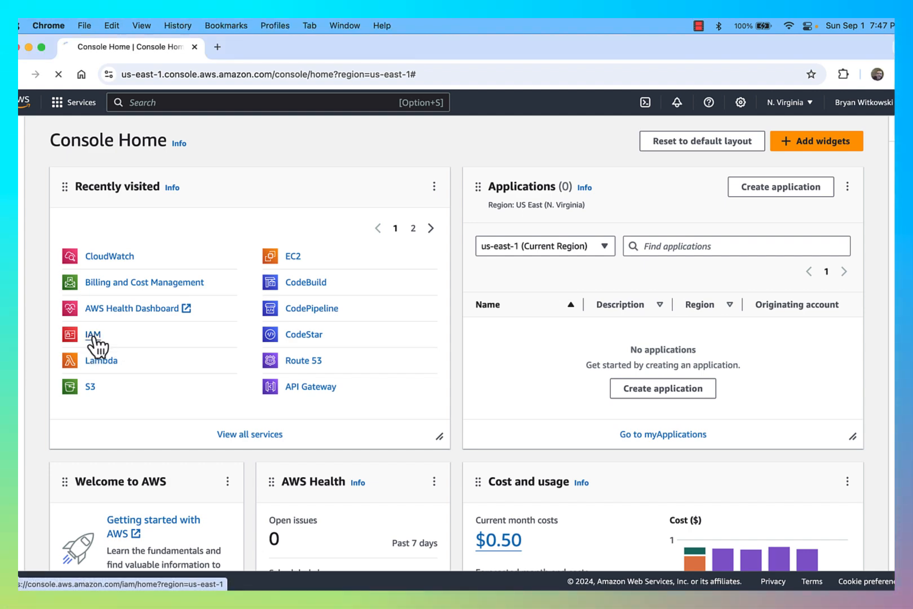
{"action": "left_click", "coordinate": [93, 336]}
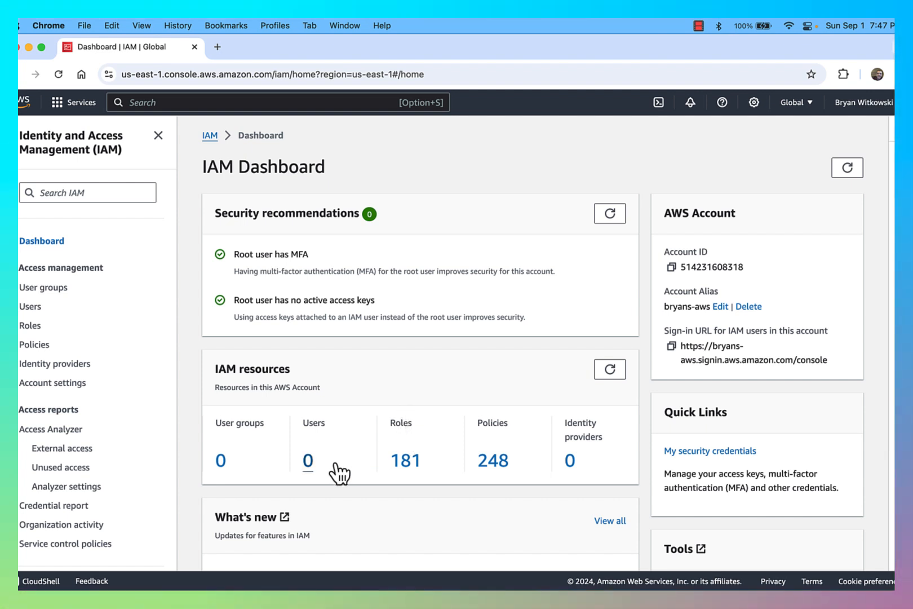
{"action": "left_click", "coordinate": [309, 459]}
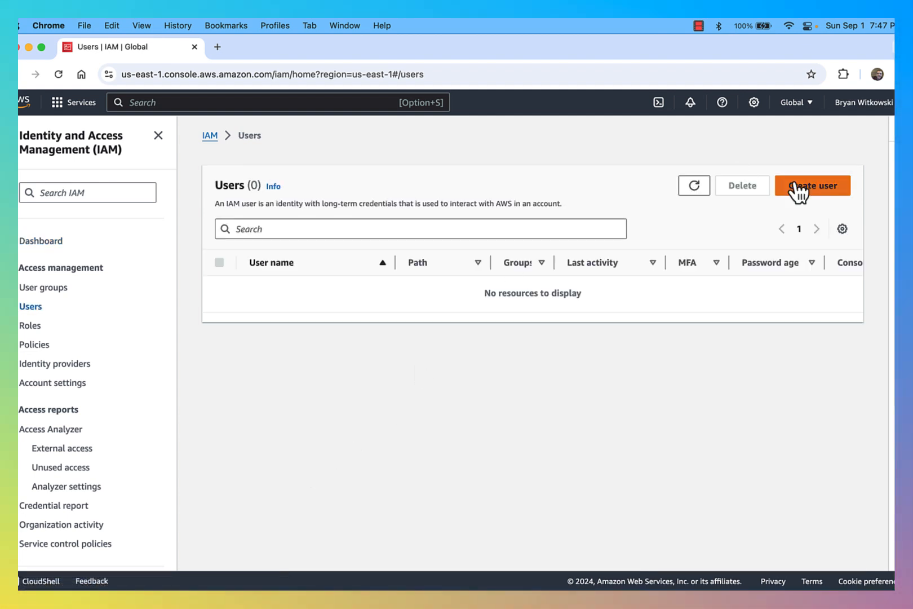
{"action": "left_click", "coordinate": [796, 186]}
- Enter the new user's user name and enable console access for it
{"action": "left_click", "coordinate": [420, 279]}
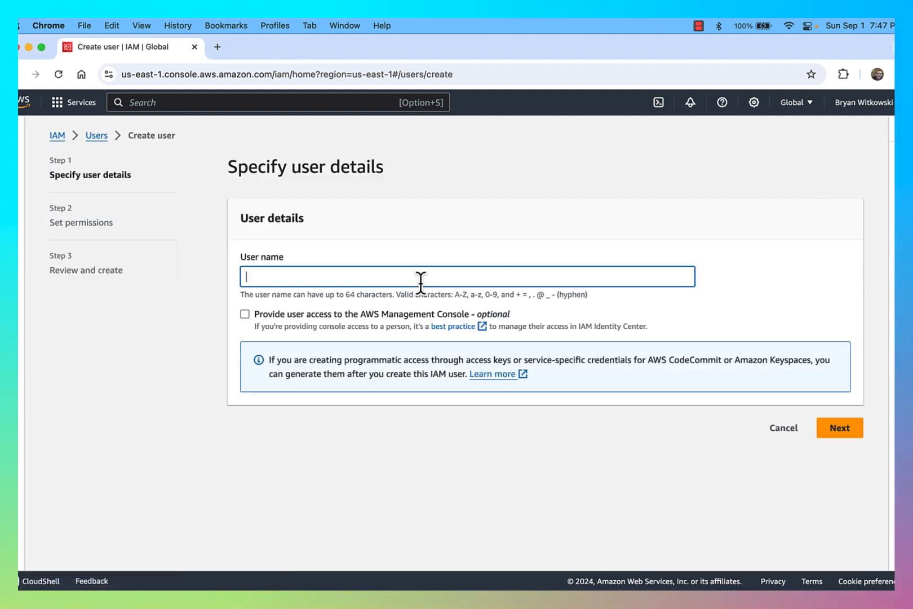
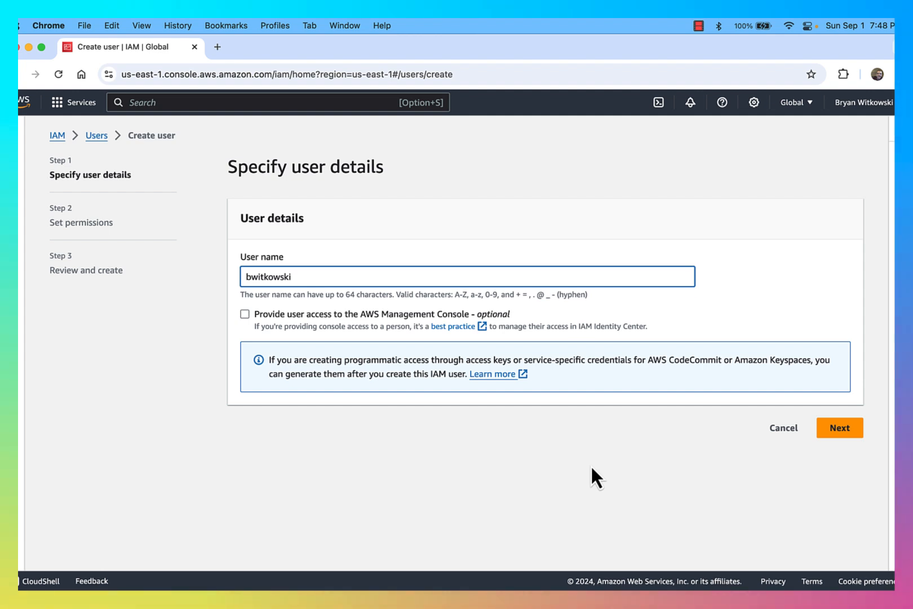
{"action": "left_click", "coordinate": [245, 316]}
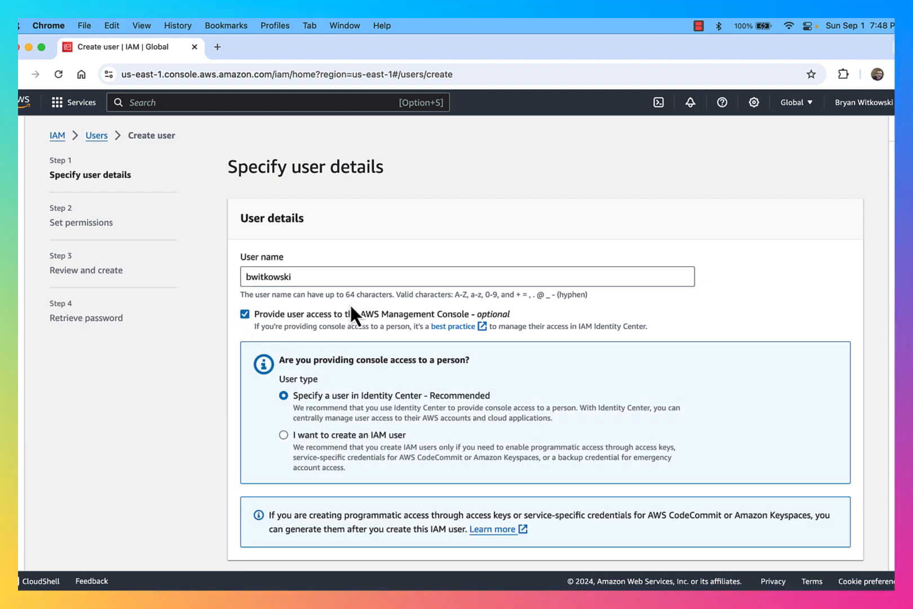
- Make it an IAM user with a custom password and no forced reset, then continue to permissions
{"action": "left_click", "coordinate": [283, 434]}
{"action": "scroll", "coordinate": [335, 442], "scroll_direction": "down", "scroll_amount": 3}
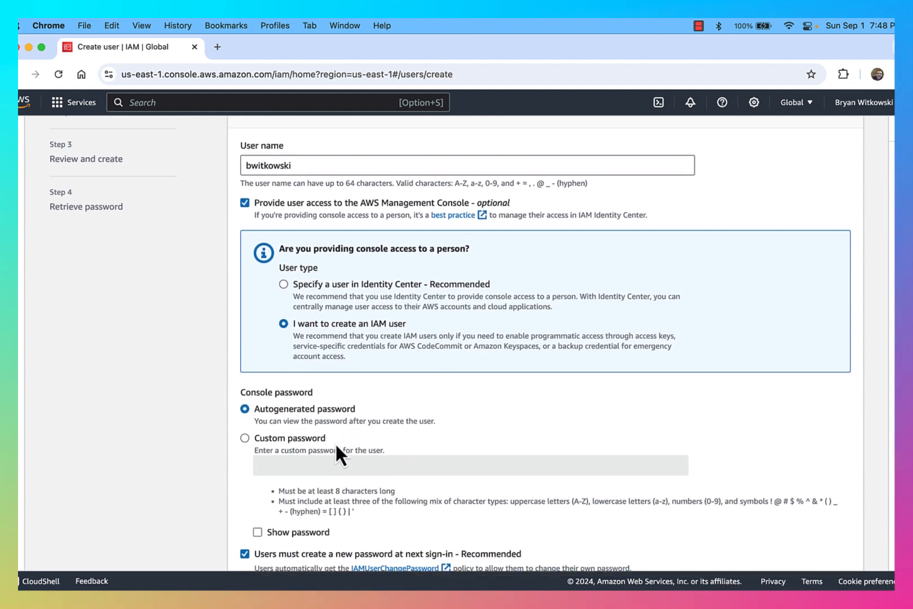
{"action": "scroll", "coordinate": [334, 442], "scroll_direction": "down", "scroll_amount": 3}
{"action": "left_click", "coordinate": [285, 346]}
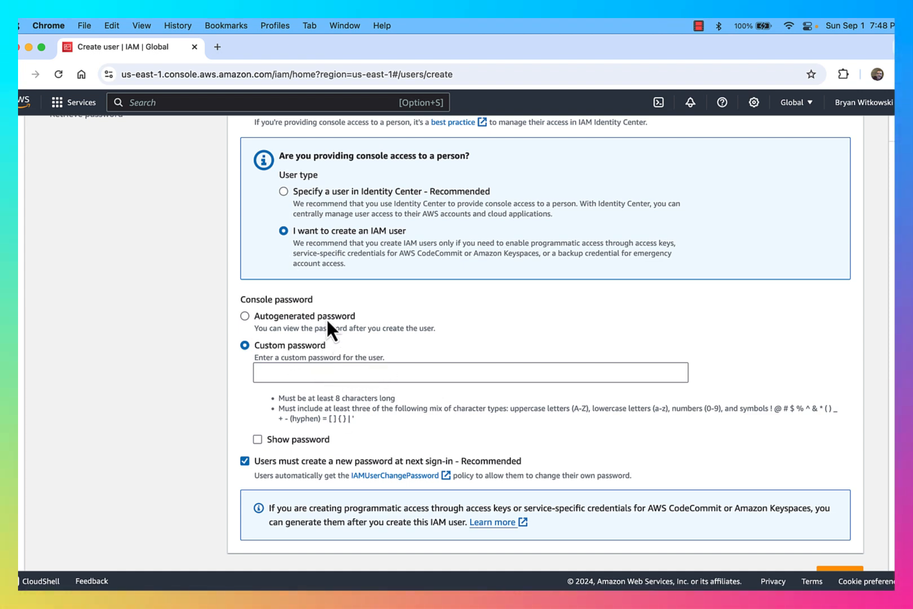
{"action": "left_click", "coordinate": [343, 373]}
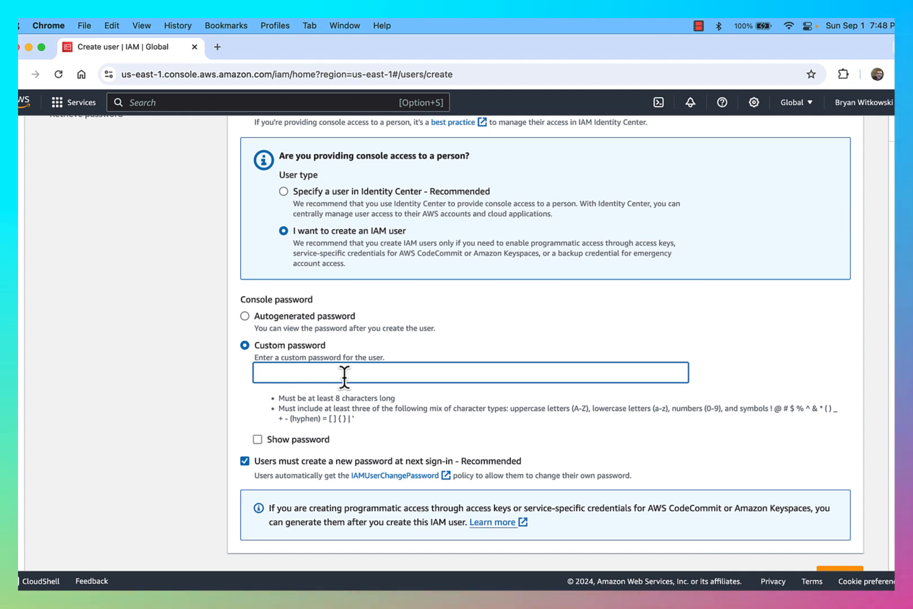
{"action": "type", "text": "••••••••"}
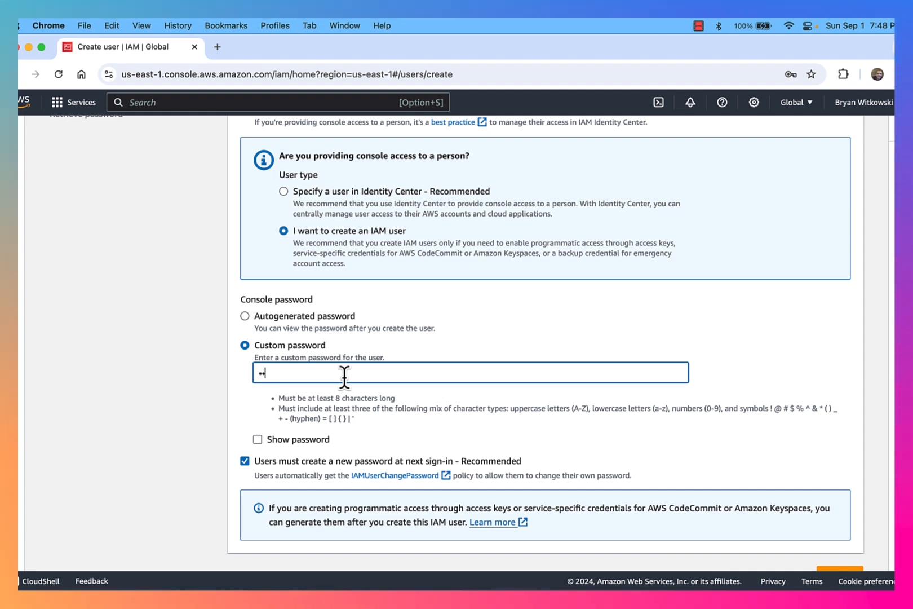
{"action": "type", "text": "••"}
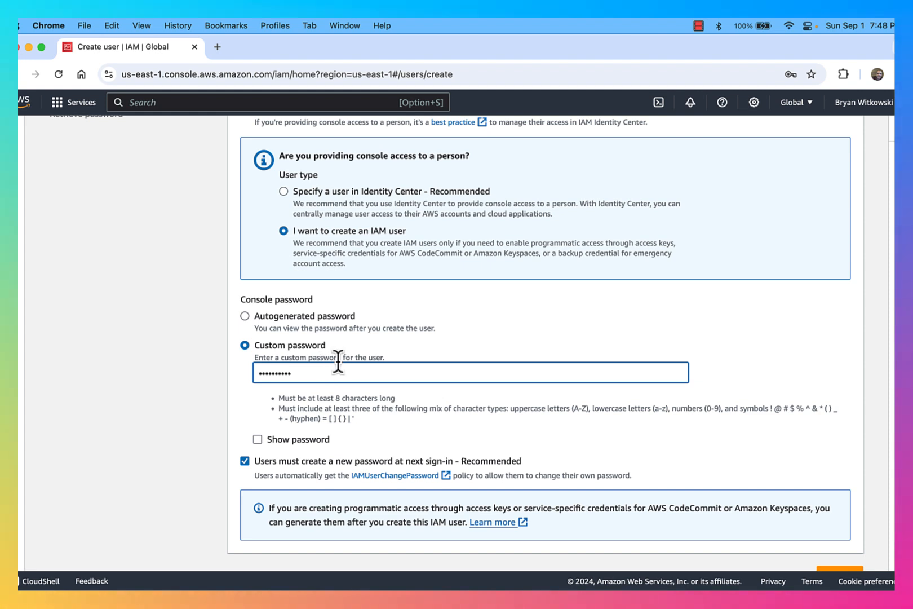
{"action": "left_click", "coordinate": [315, 460]}
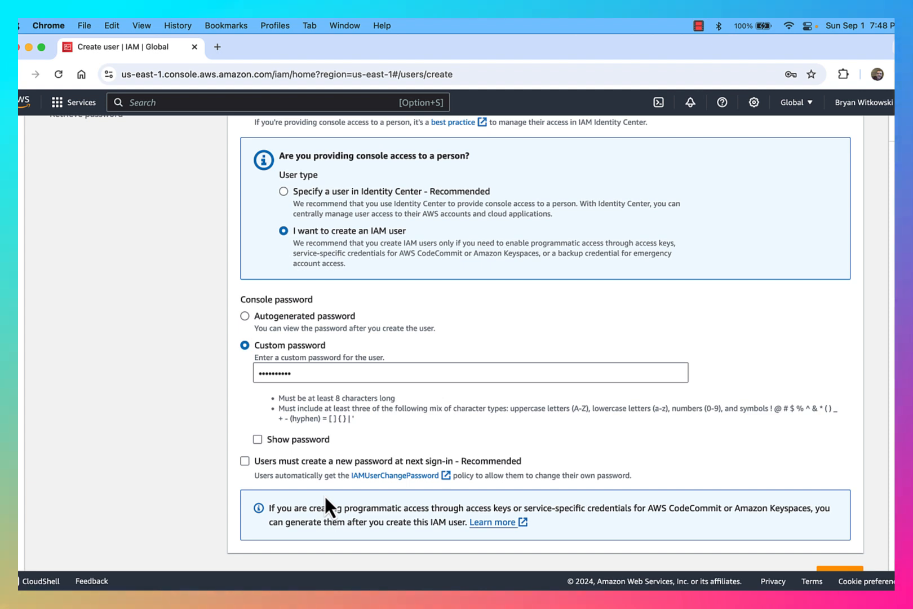
{"action": "scroll", "coordinate": [325, 494], "scroll_direction": "down", "scroll_amount": 1}
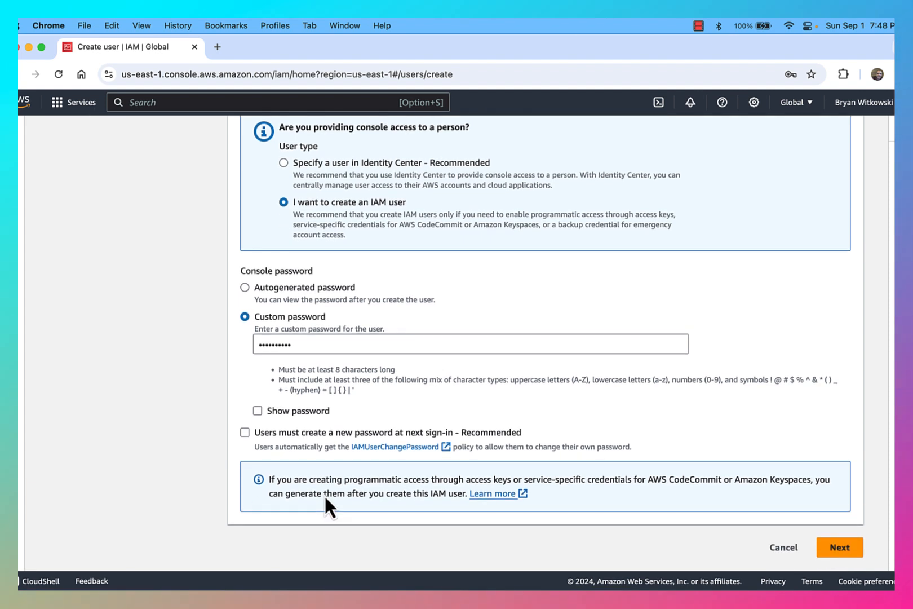
{"action": "left_click", "coordinate": [831, 548]}
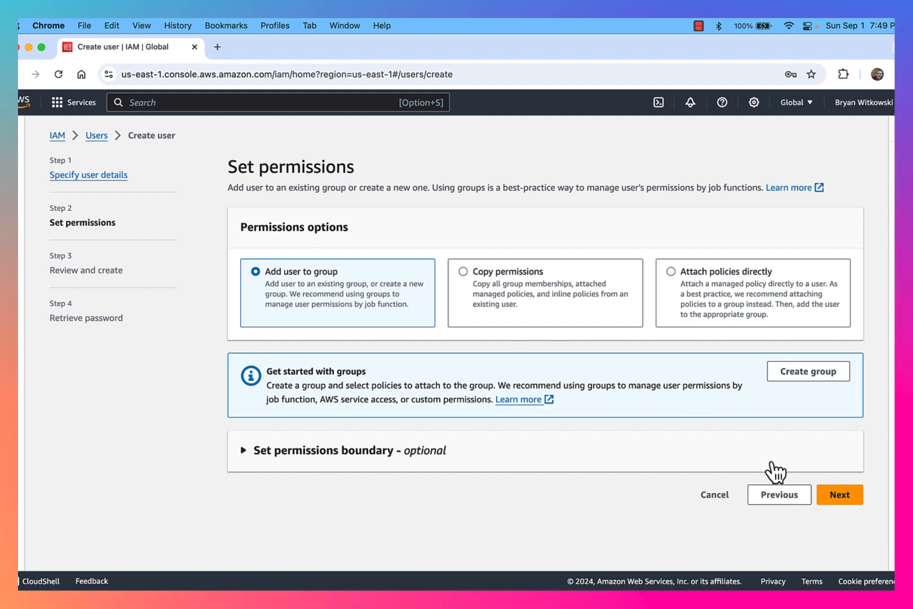
- Skip permissions, review the user summary, and create the user
{"action": "left_click", "coordinate": [835, 499]}
{"action": "scroll", "coordinate": [449, 497], "scroll_direction": "down", "scroll_amount": 1}
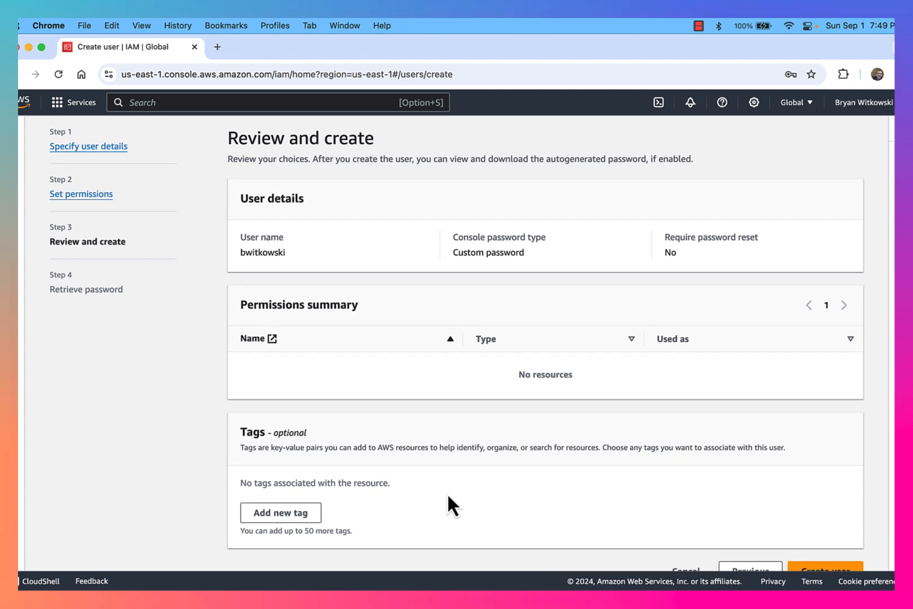
{"action": "scroll", "coordinate": [495, 483], "scroll_direction": "down", "scroll_amount": 1}
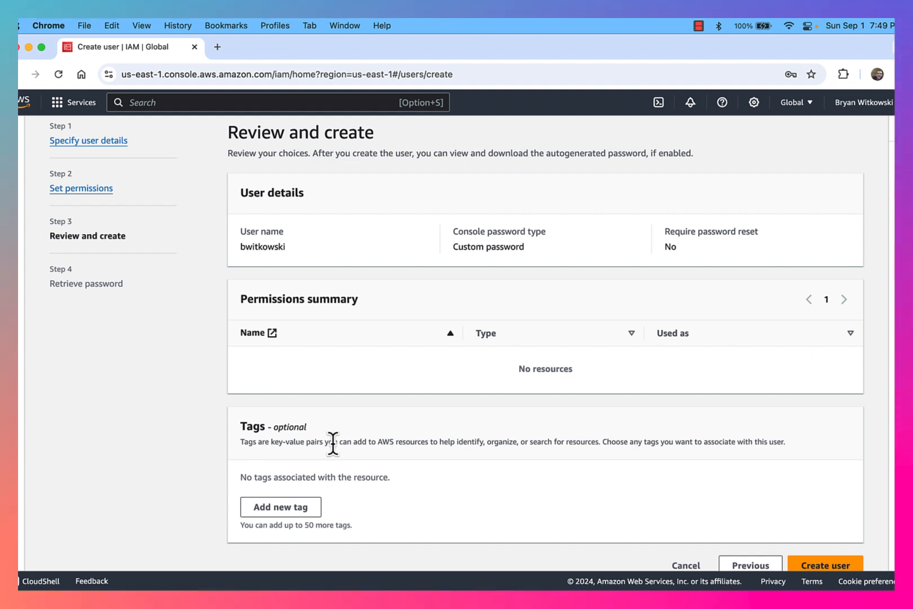
{"action": "scroll", "coordinate": [560, 473], "scroll_direction": "down", "scroll_amount": 1}
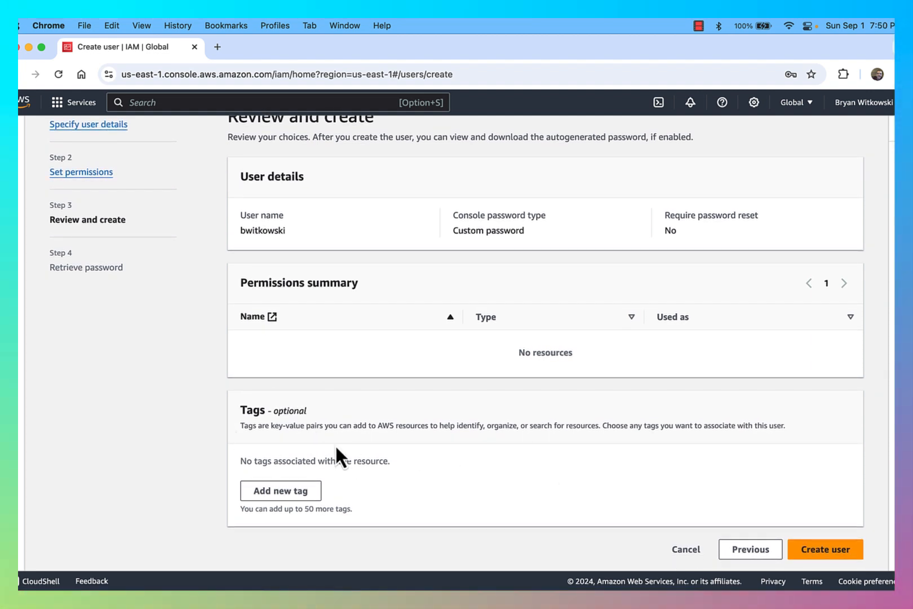
{"action": "left_click", "coordinate": [820, 549]}
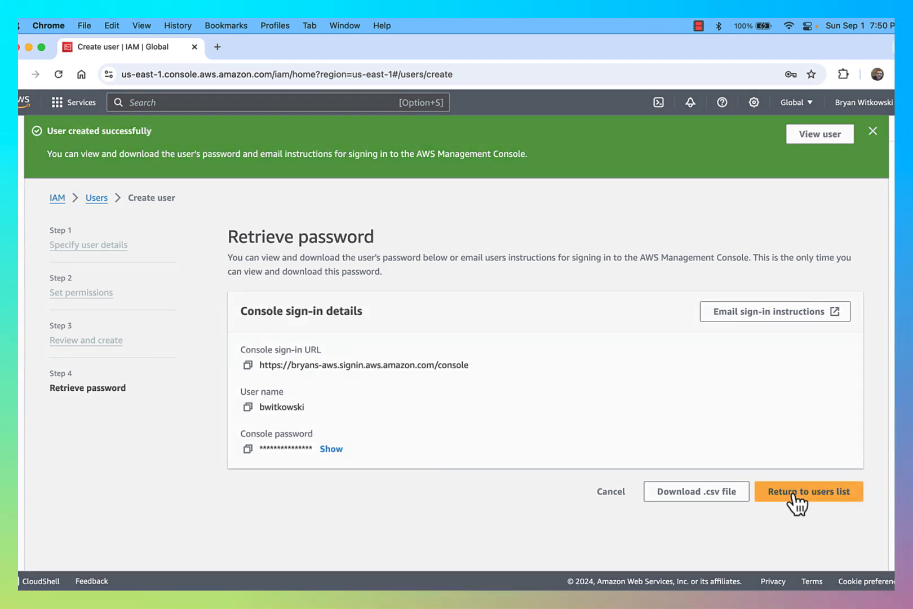
- Leave the Retrieve password page without viewing the password and go back to the IAM Dashboard
{"action": "left_click", "coordinate": [795, 497]}
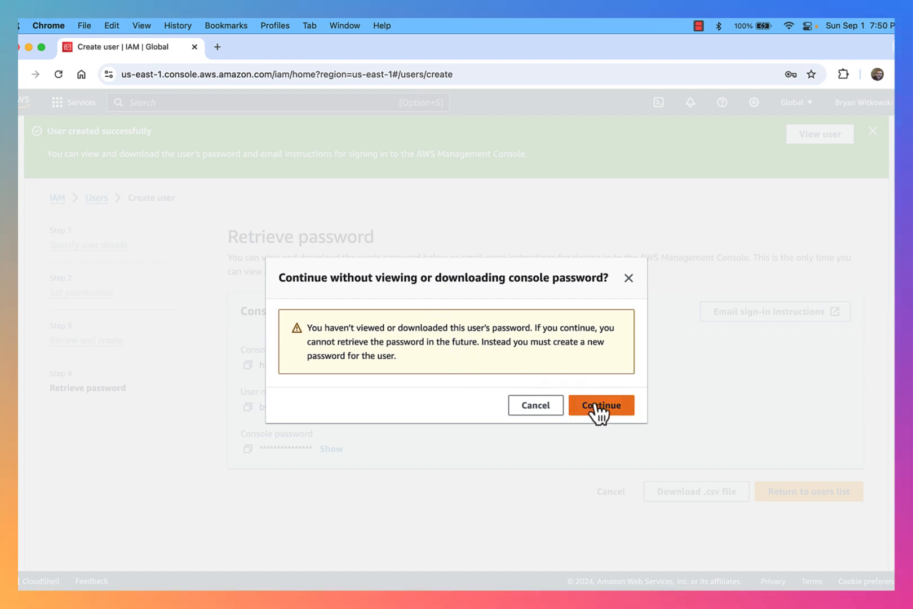
{"action": "left_click", "coordinate": [593, 406]}
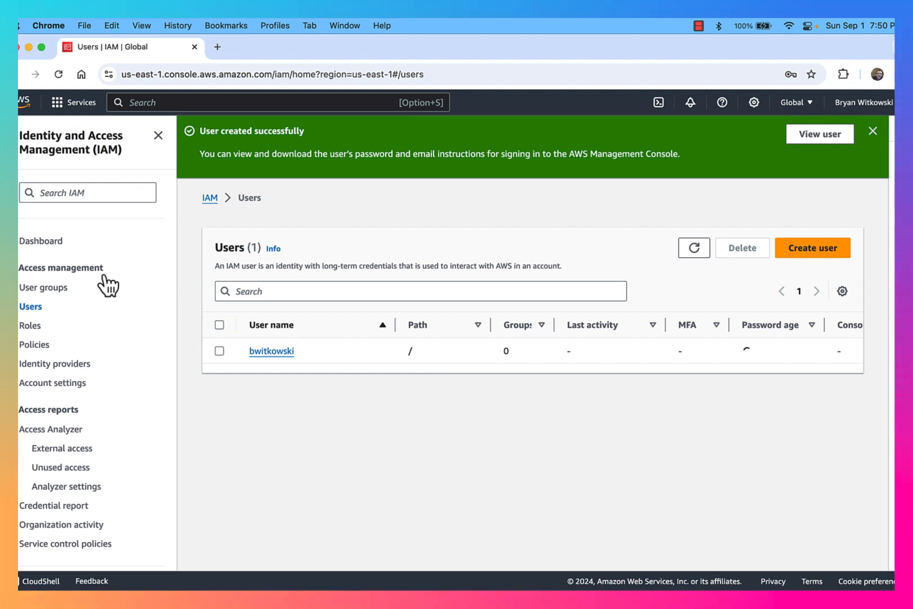
{"action": "left_click", "coordinate": [42, 241]}
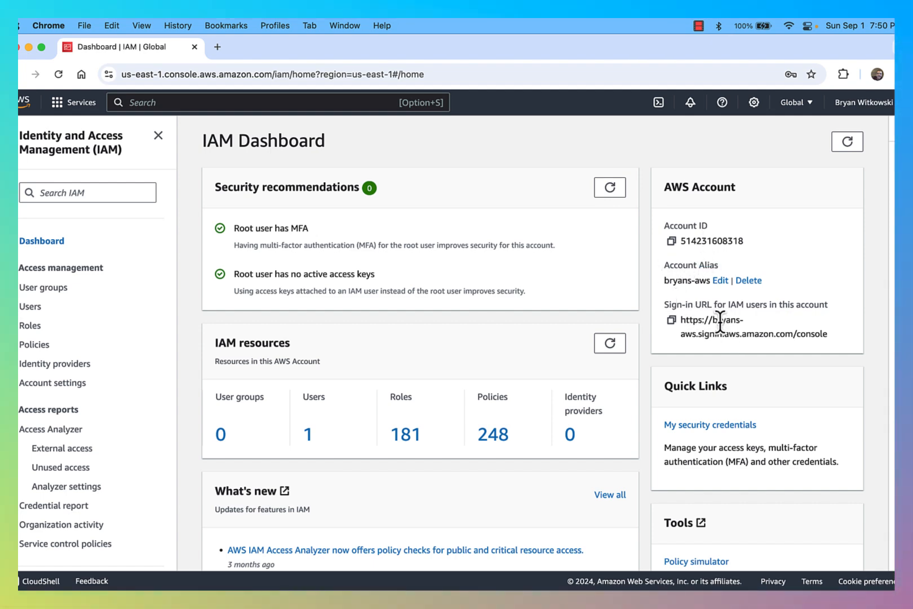
- Open and cancel the account alias editor, then copy the IAM user sign-in URL
{"action": "left_click", "coordinate": [721, 280]}
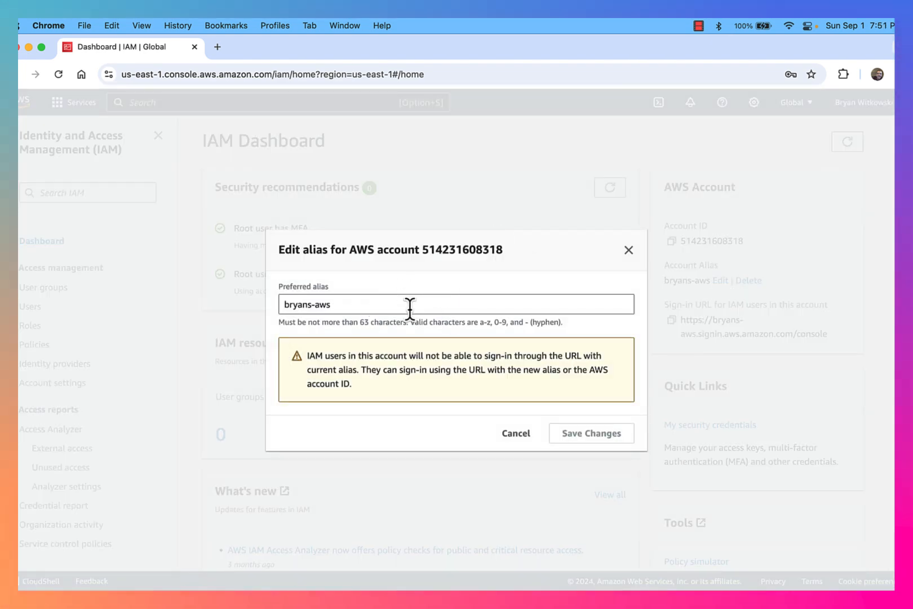
{"action": "left_click", "coordinate": [514, 434]}
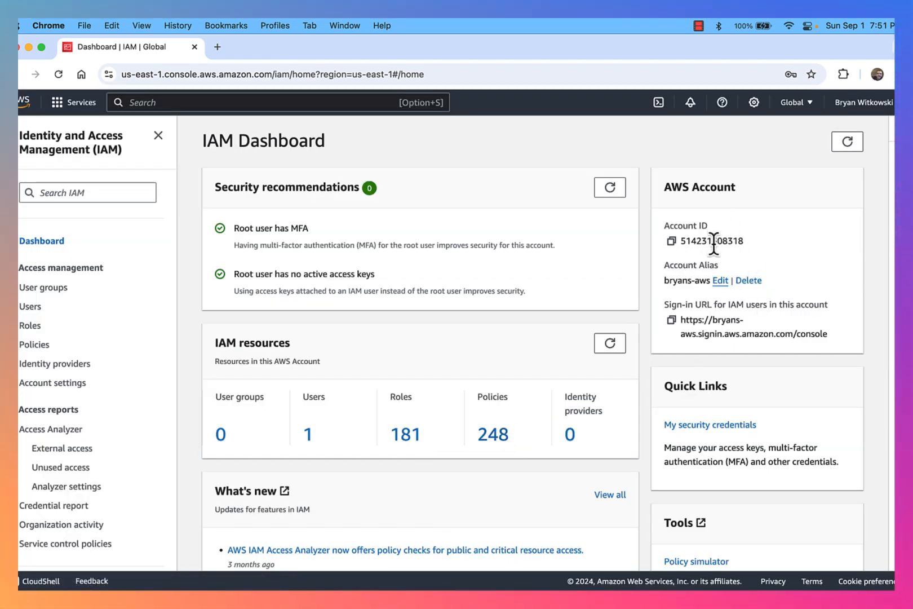
{"action": "left_click", "coordinate": [671, 320]}
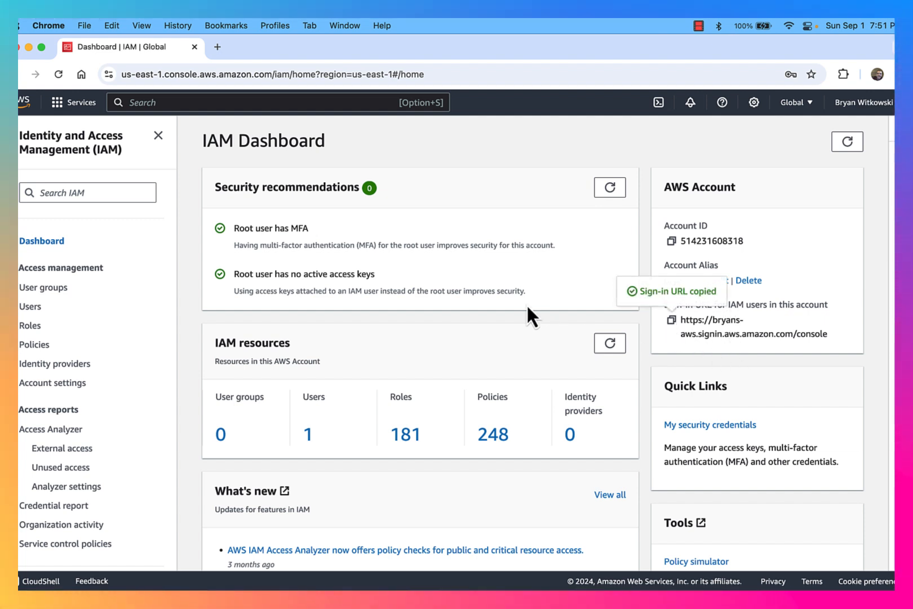
- Open a new private browsing window and search the web for 'aws console'
{"action": "left_click", "coordinate": [83, 26]}
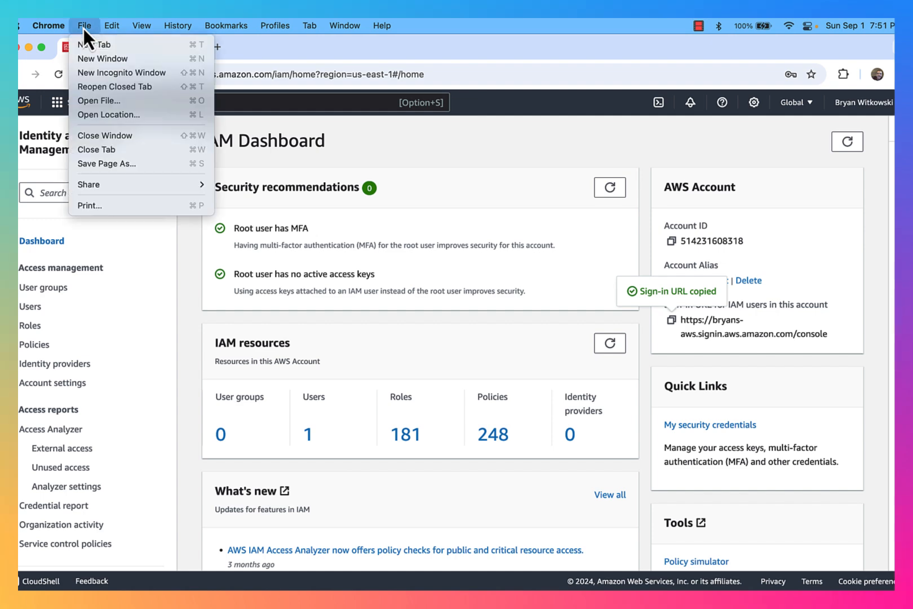
{"action": "left_click", "coordinate": [96, 78]}
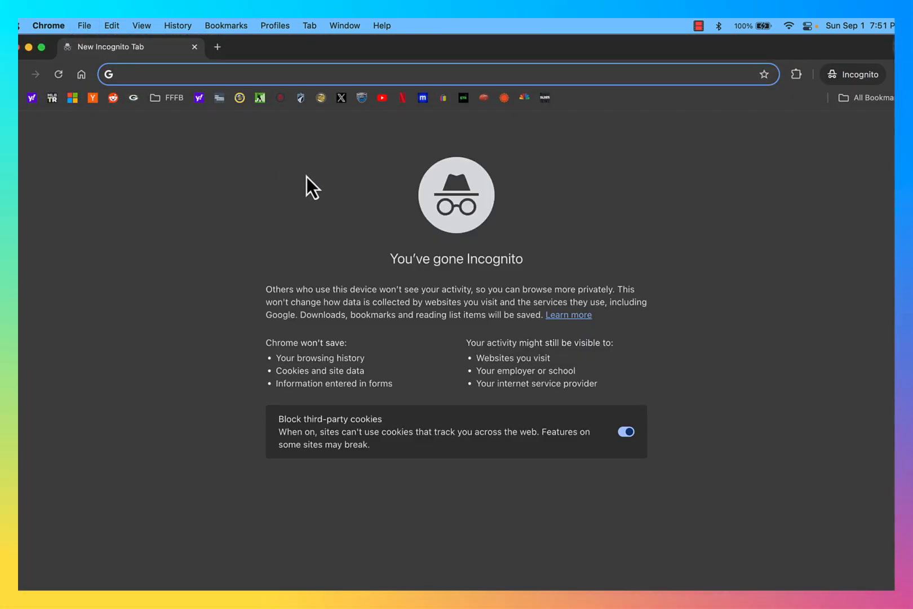
{"action": "type", "text": "a"}
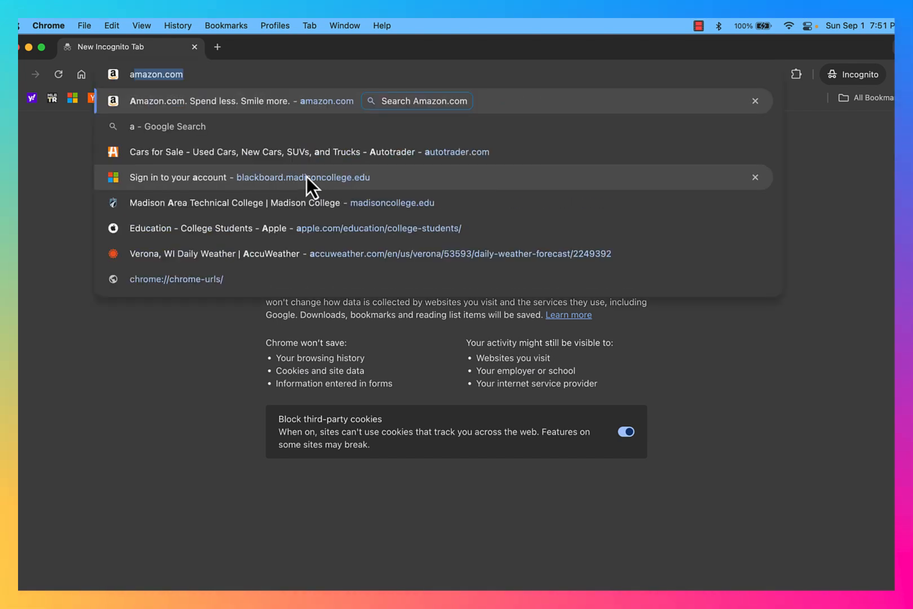
{"action": "type", "text": "ws console"}
{"action": "key", "text": "Return"}
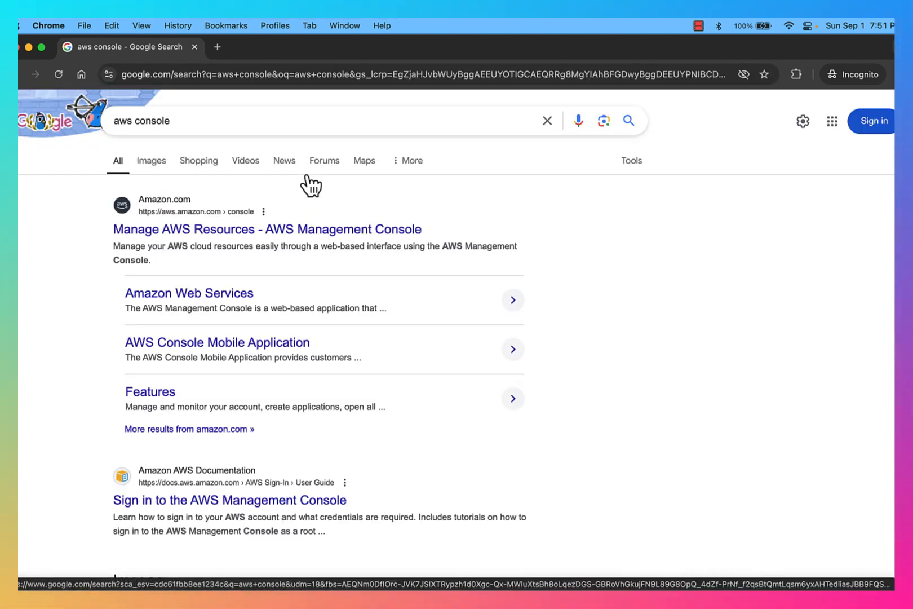
- Follow the AWS sign-in docs to the IAM user tutorial and open the console sign-in page in a new tab
{"action": "scroll", "coordinate": [198, 430], "scroll_direction": "down", "scroll_amount": 2}
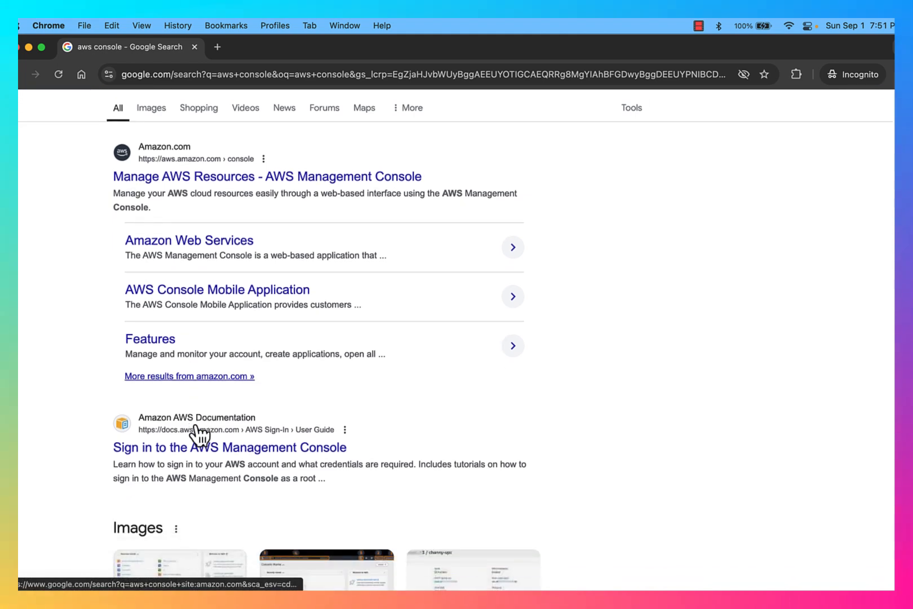
{"action": "left_click", "coordinate": [195, 433]}
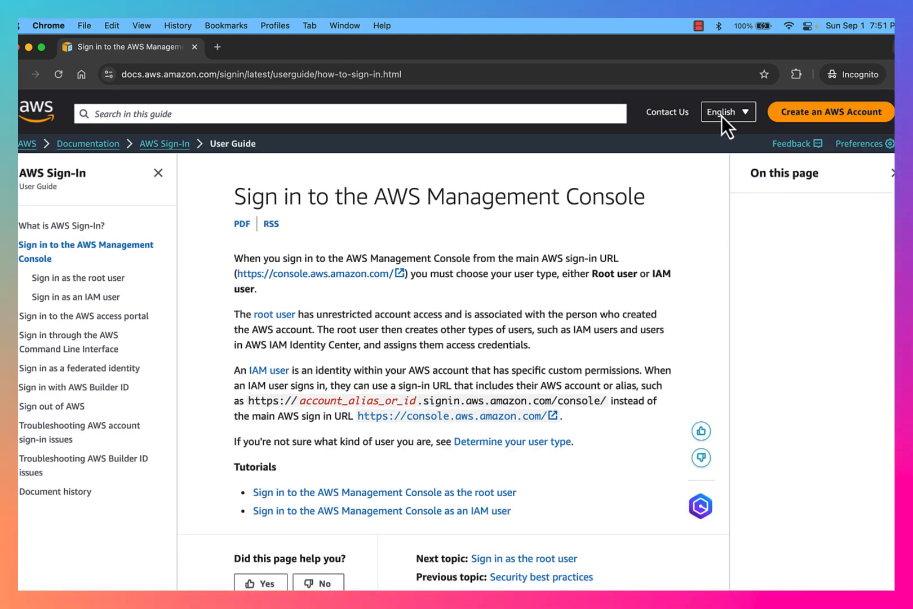
{"action": "scroll", "coordinate": [582, 314], "scroll_direction": "down", "scroll_amount": 1}
{"action": "scroll", "coordinate": [583, 313], "scroll_direction": "down", "scroll_amount": 2}
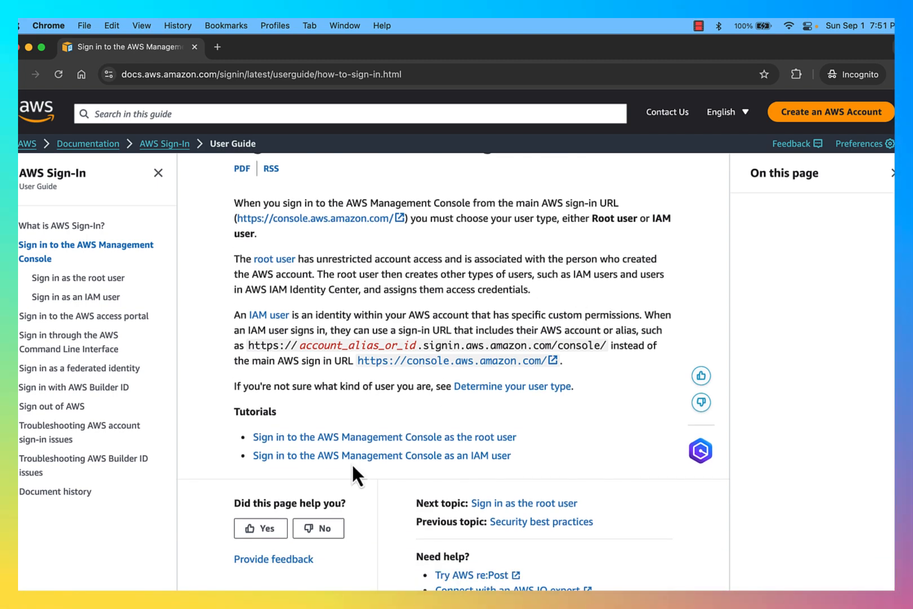
{"action": "left_click", "coordinate": [354, 456]}
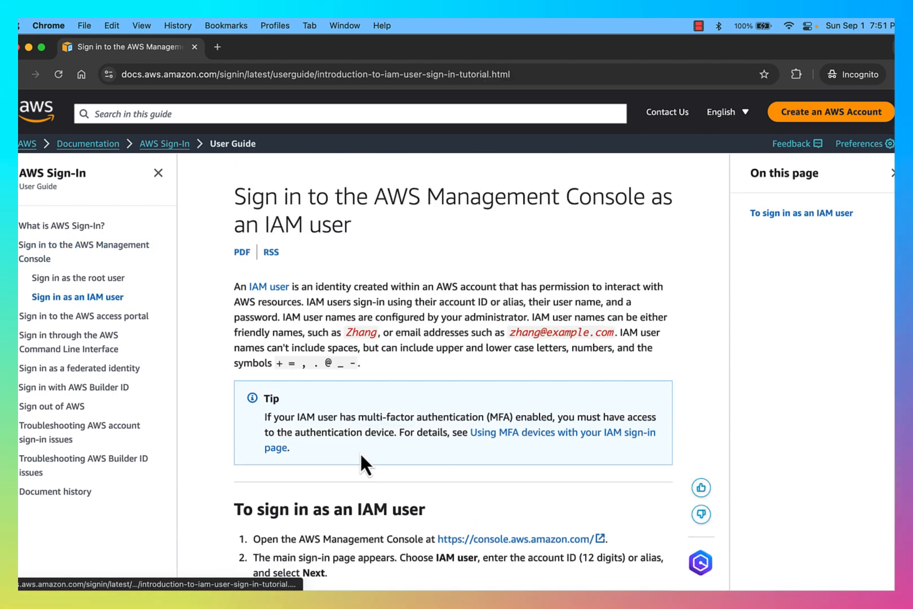
{"action": "scroll", "coordinate": [363, 451], "scroll_direction": "down", "scroll_amount": 3}
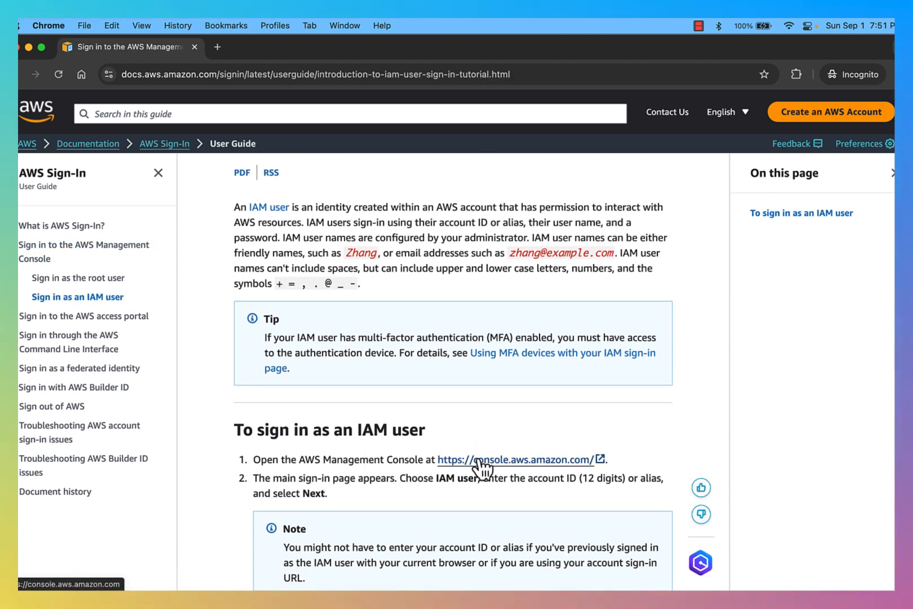
{"action": "left_click", "coordinate": [479, 459]}
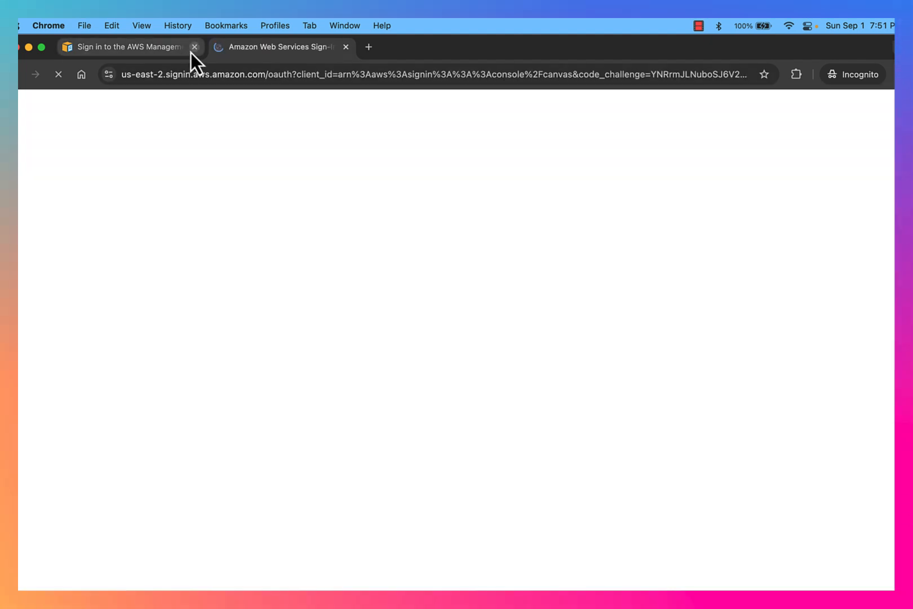
- Close the documentation tab, switch to the new sign-in experience, and choose IAM user sign-in
{"action": "left_click", "coordinate": [194, 48]}
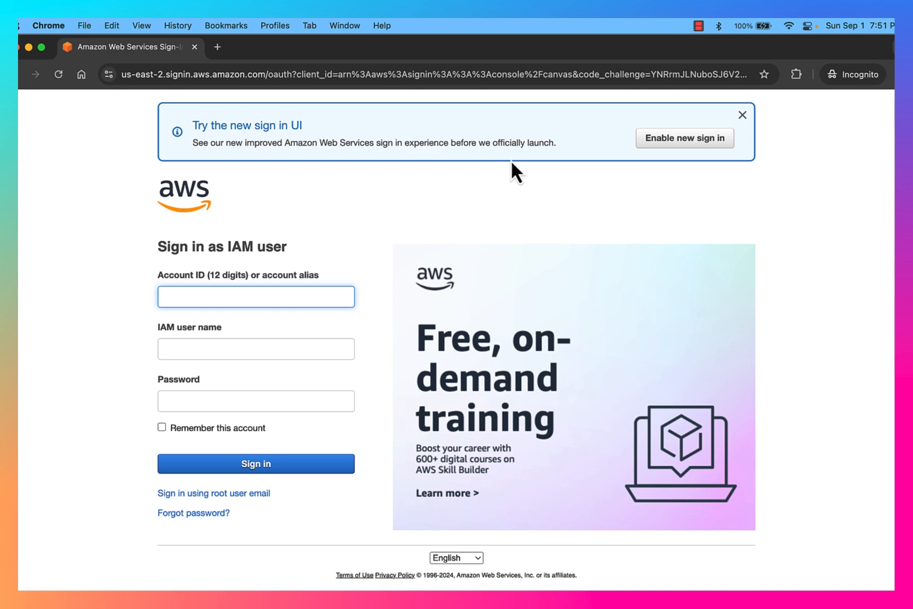
{"action": "left_click", "coordinate": [697, 145]}
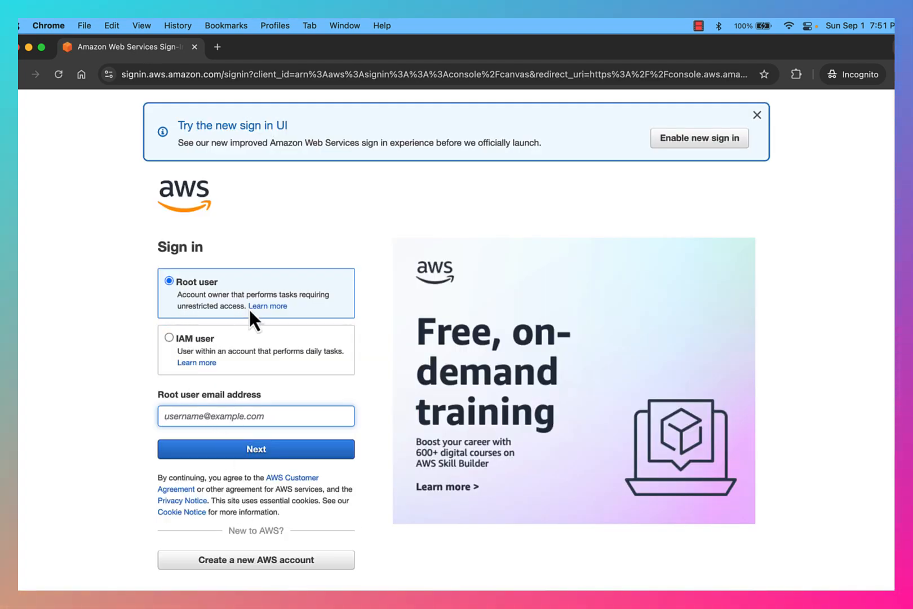
{"action": "left_click", "coordinate": [733, 143]}
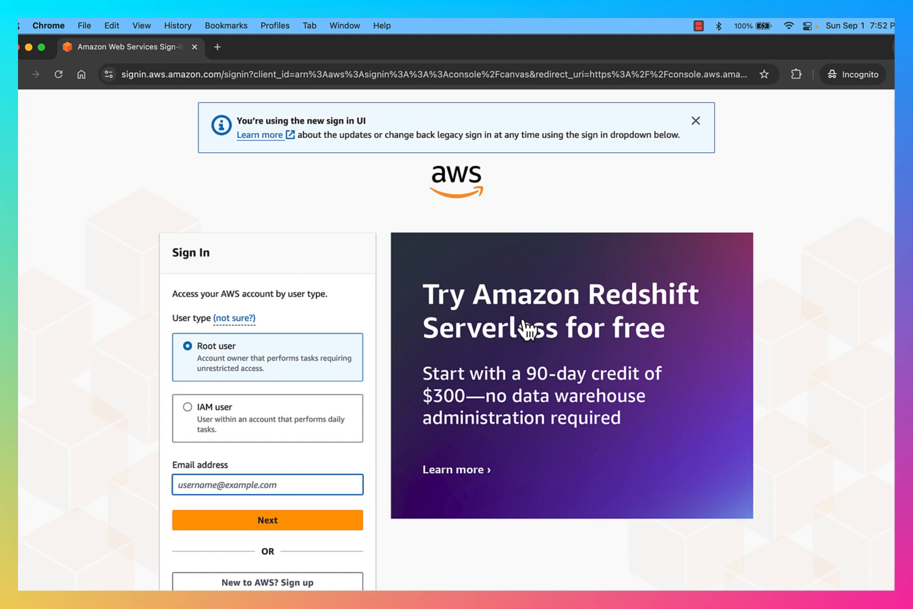
{"action": "scroll", "coordinate": [350, 409], "scroll_direction": "down", "scroll_amount": 1}
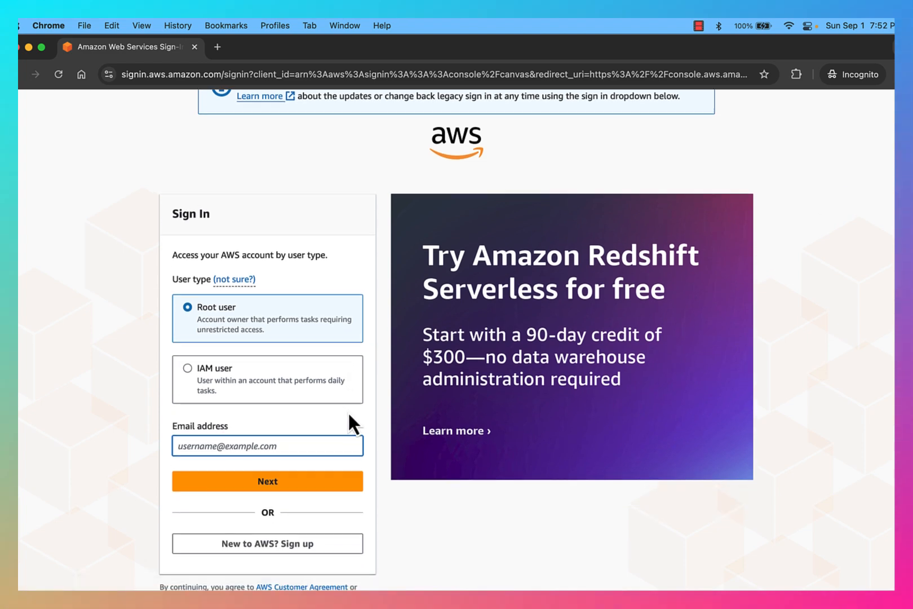
{"action": "left_click", "coordinate": [189, 367]}
{"action": "scroll", "coordinate": [276, 395], "scroll_direction": "down", "scroll_amount": 2}
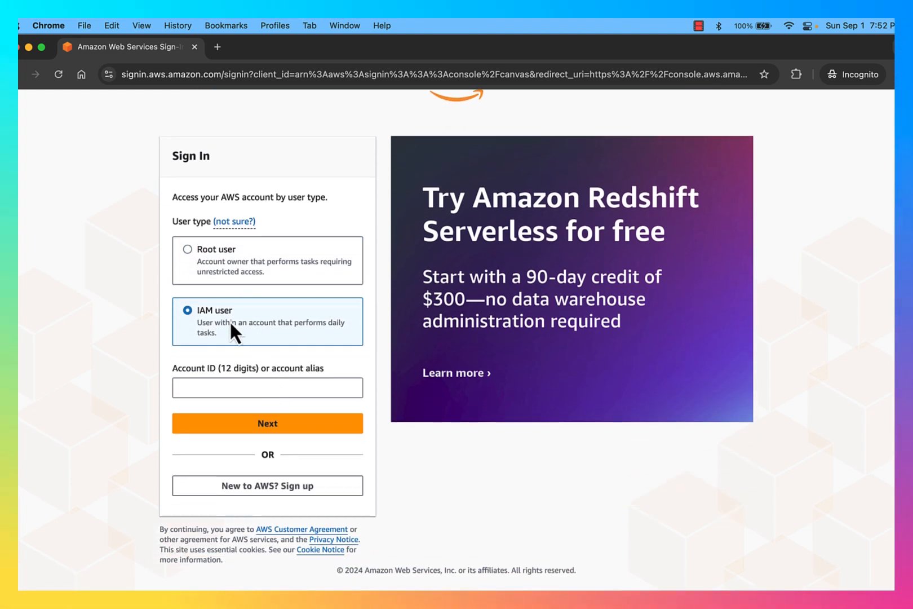
- Paste the sign-in URL into the account field, clear it, and check the alias on the IAM Dashboard
{"action": "left_click", "coordinate": [222, 383]}
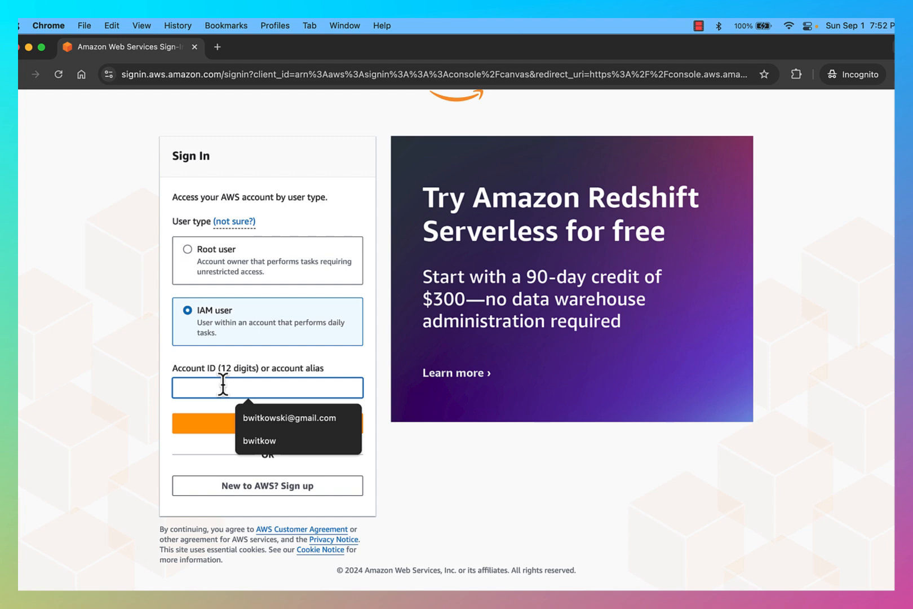
{"action": "key", "text": "super+v"}
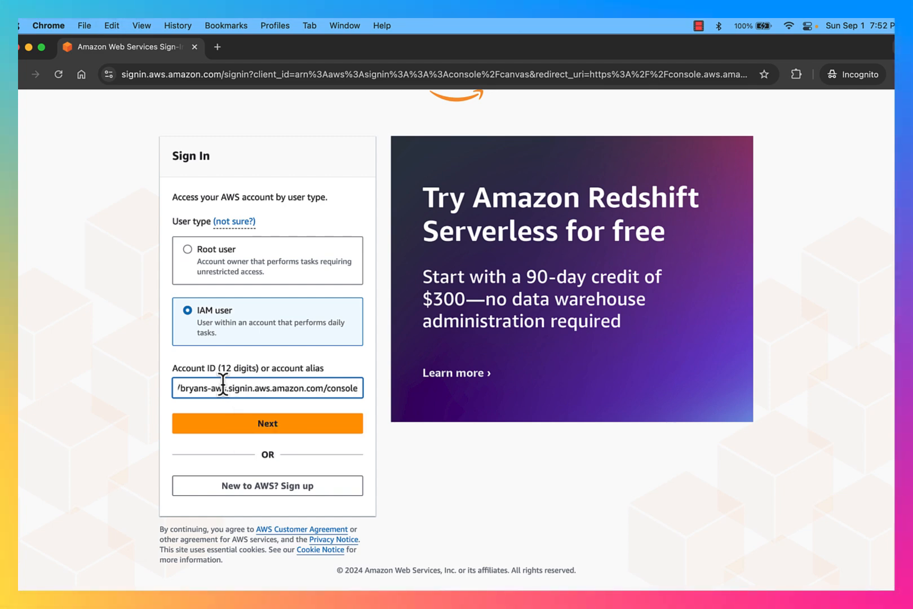
{"action": "key", "text": "super+a"}
{"action": "key", "text": "super+c"}
{"action": "key", "text": "BackSpace"}
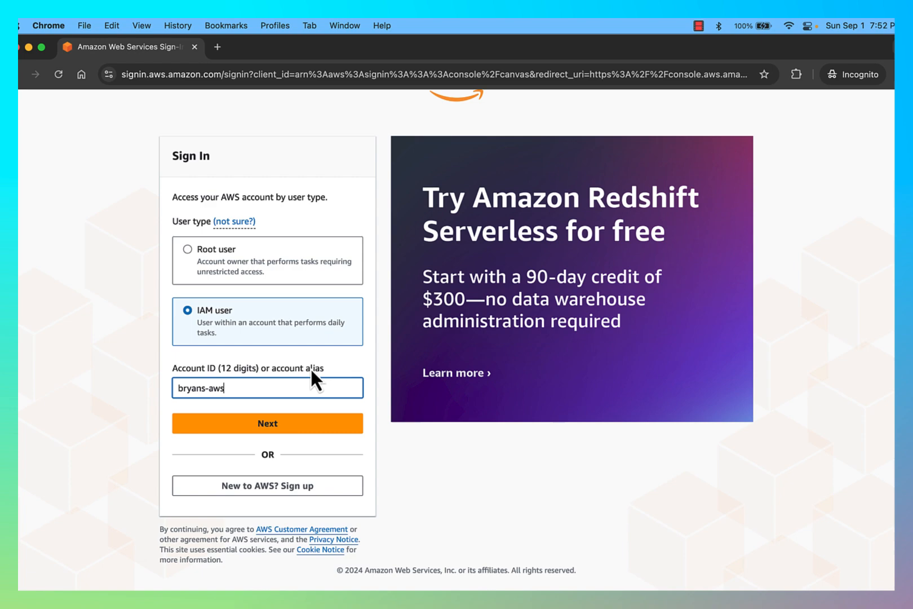
{"action": "key", "text": "ctrl+Up"}
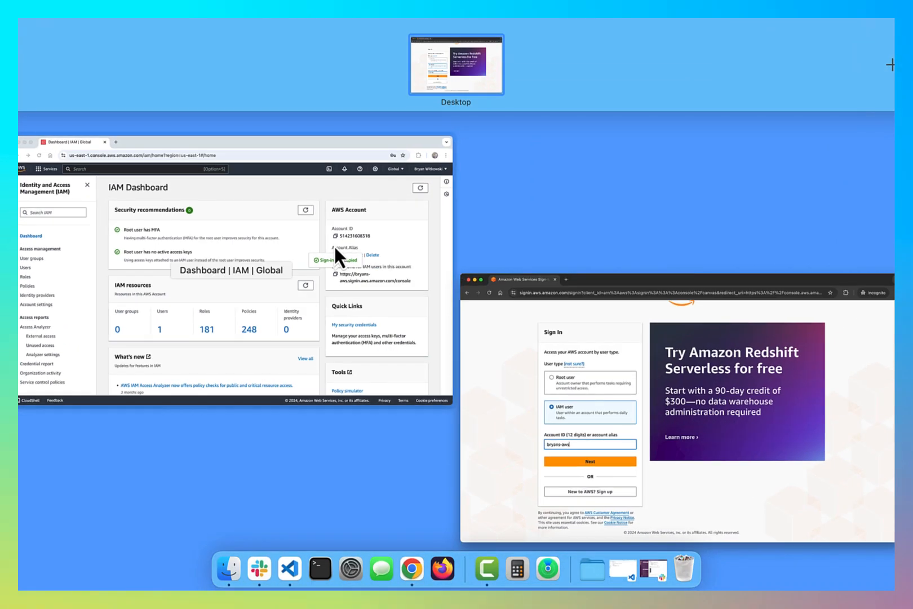
{"action": "left_click", "coordinate": [338, 248]}
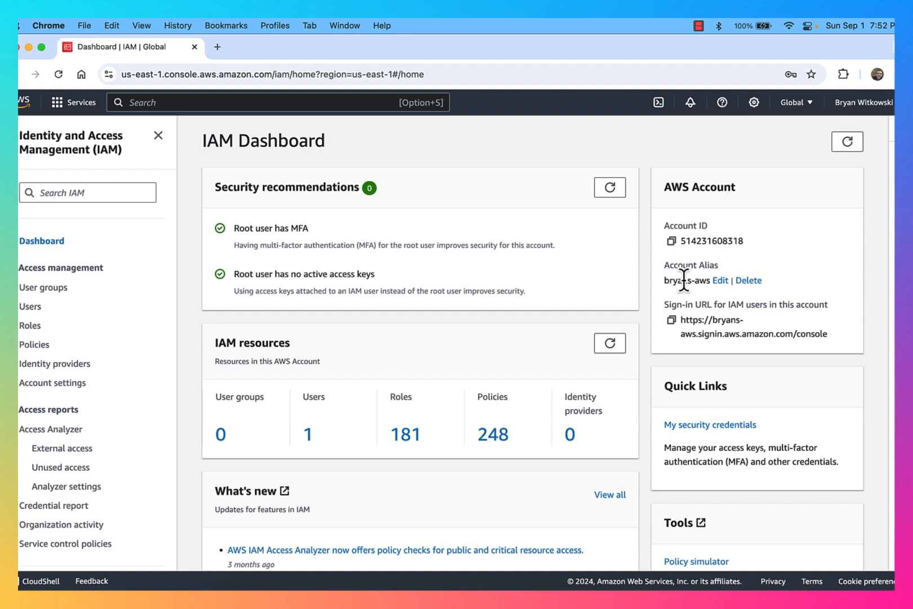
{"action": "key", "text": "ctrl+Up"}
{"action": "left_click", "coordinate": [287, 248]}
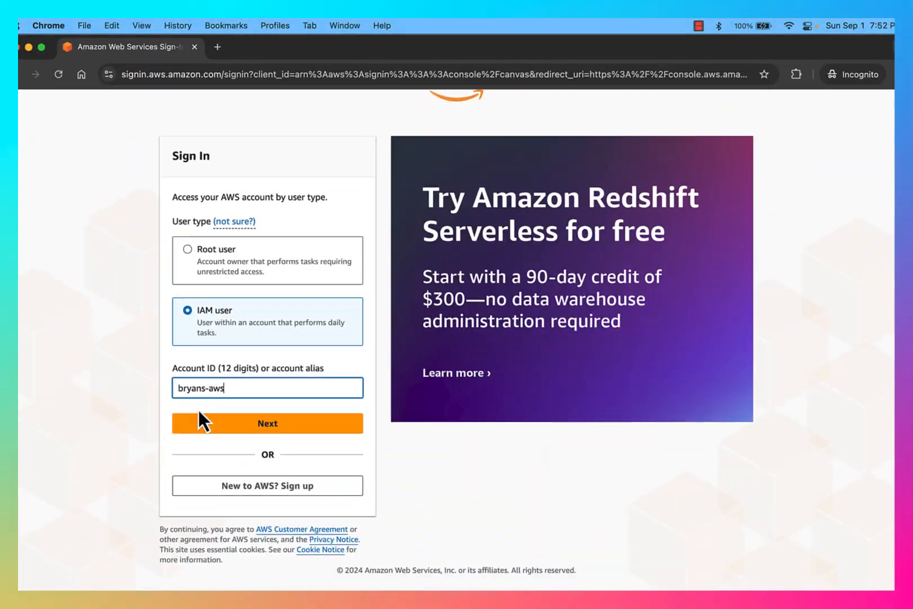
- Load the account's IAM user sign-in URL from the browser address bar
{"action": "left_click", "coordinate": [229, 74]}
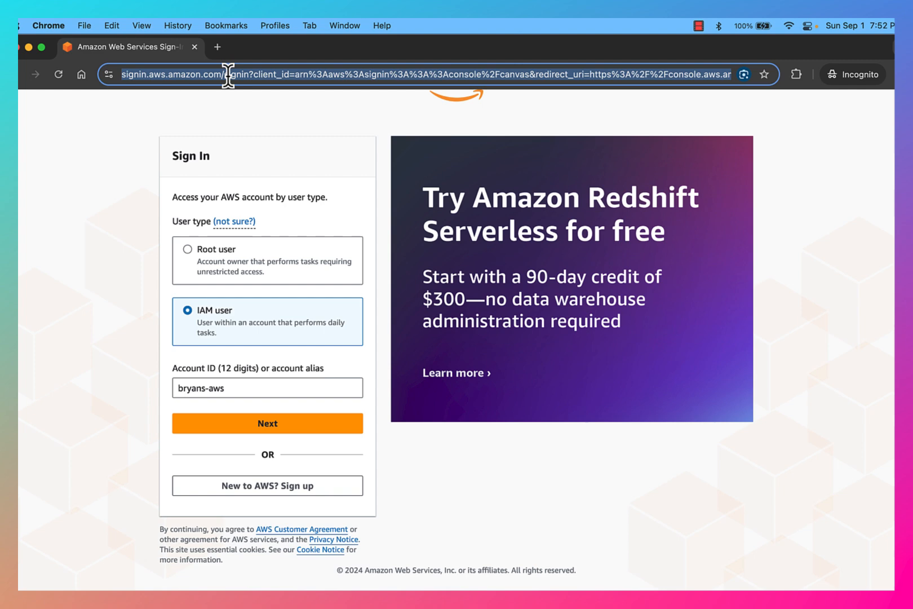
{"action": "key", "text": "super+v"}
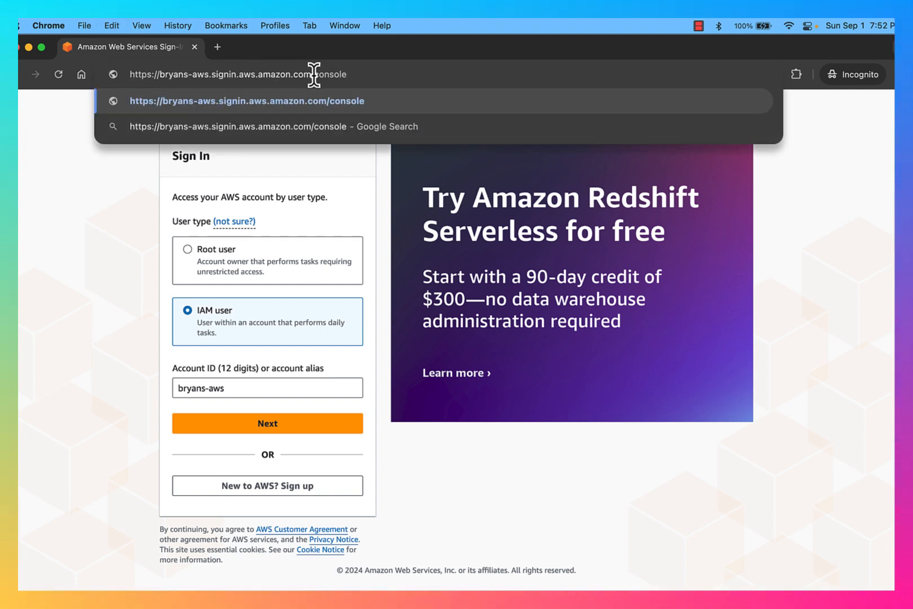
{"action": "key", "text": "Return"}
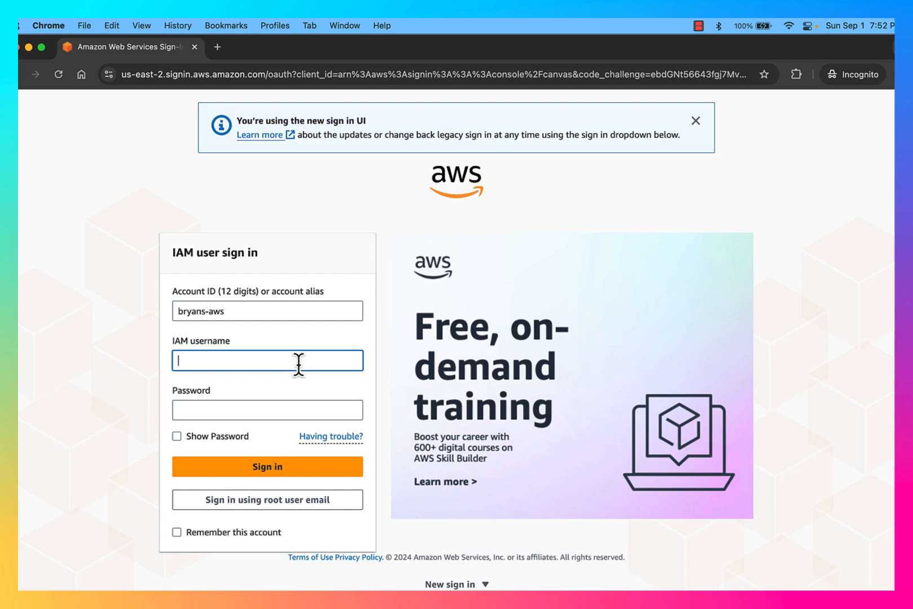
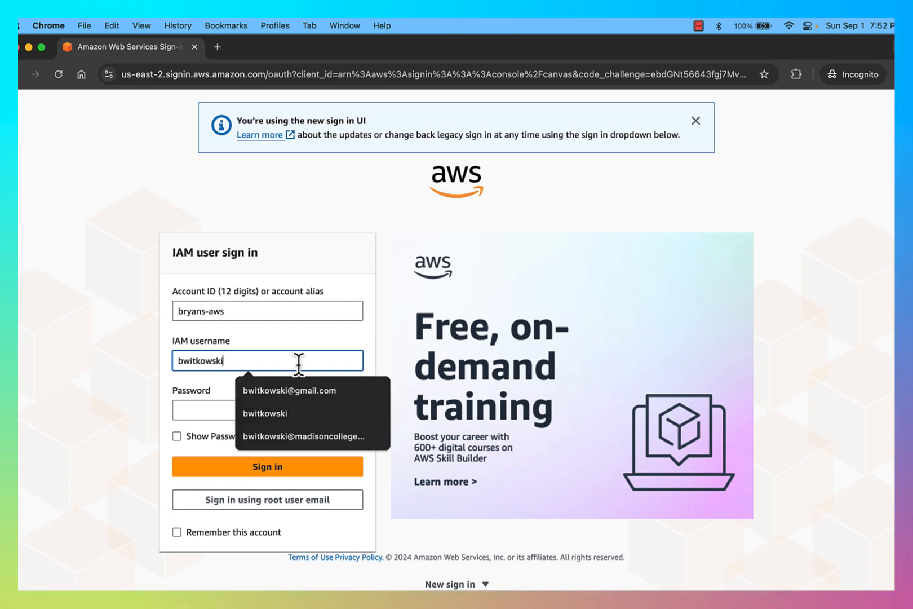
- Sign in with the new IAM user's user name and password
{"action": "key", "text": "Tab"}
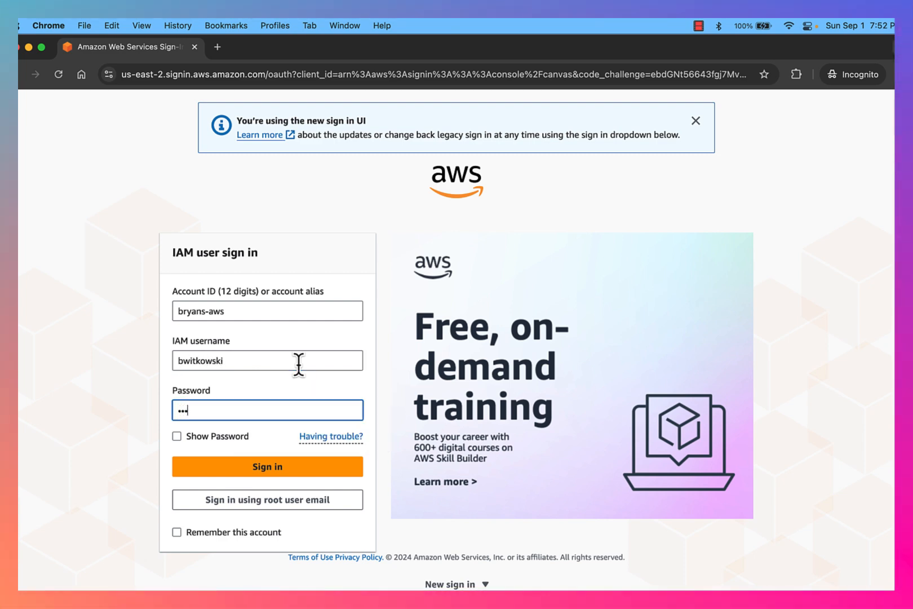
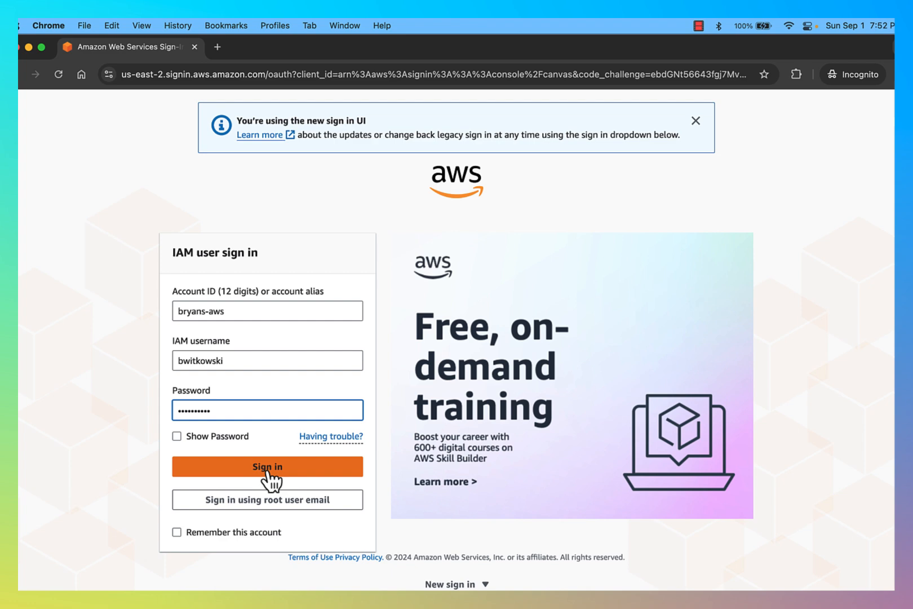
{"action": "left_click", "coordinate": [266, 468]}
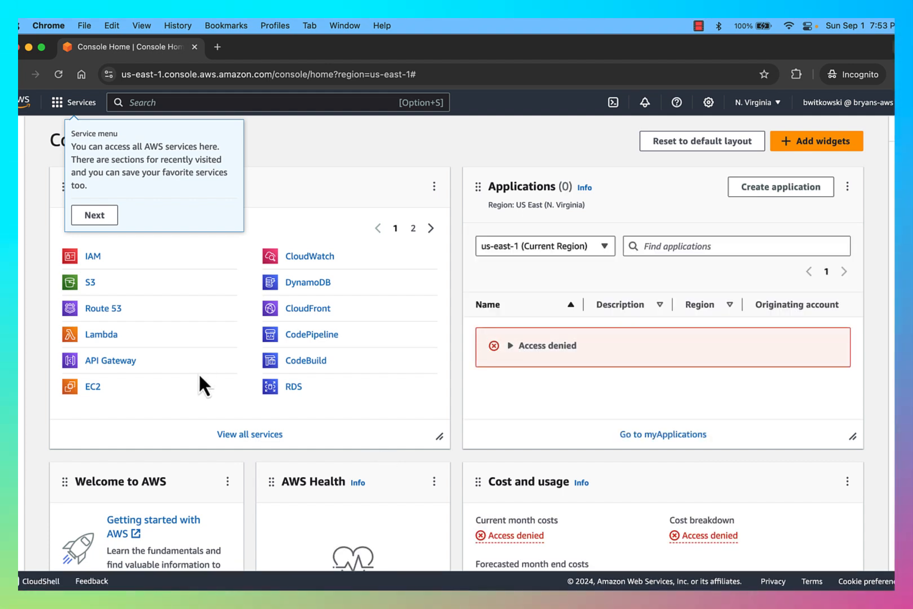
- Dismiss the welcome tour and settings tip, then bring back the administrator's IAM Dashboard window
{"action": "left_click", "coordinate": [83, 213]}
{"action": "left_click", "coordinate": [153, 199]}
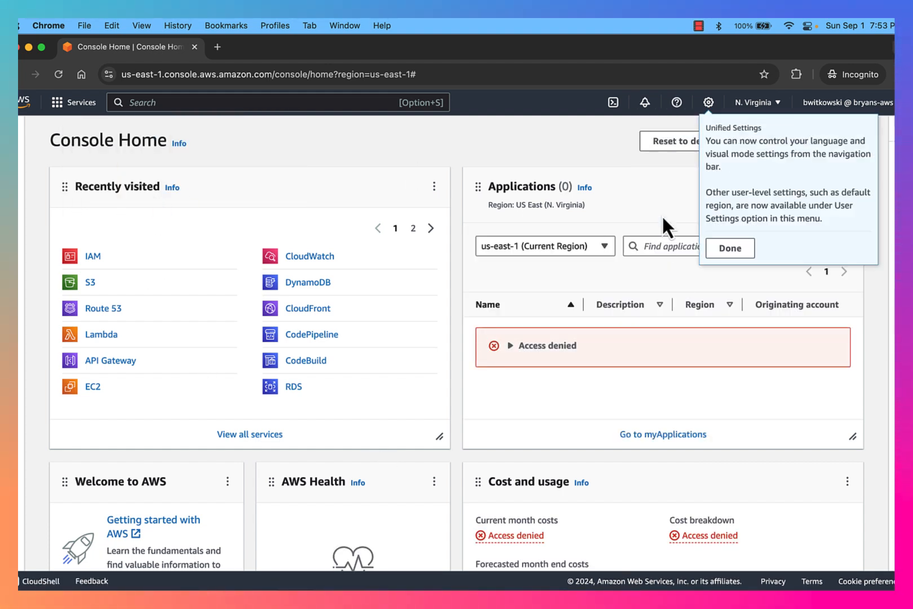
{"action": "left_click", "coordinate": [729, 249]}
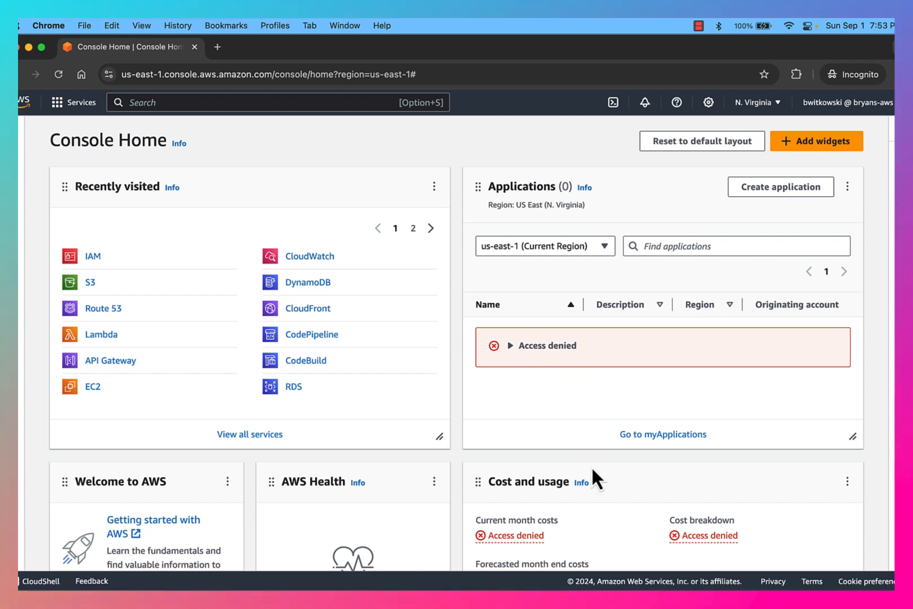
{"action": "scroll", "coordinate": [581, 485], "scroll_direction": "down", "scroll_amount": 2}
{"action": "scroll", "coordinate": [572, 494], "scroll_direction": "down", "scroll_amount": 5}
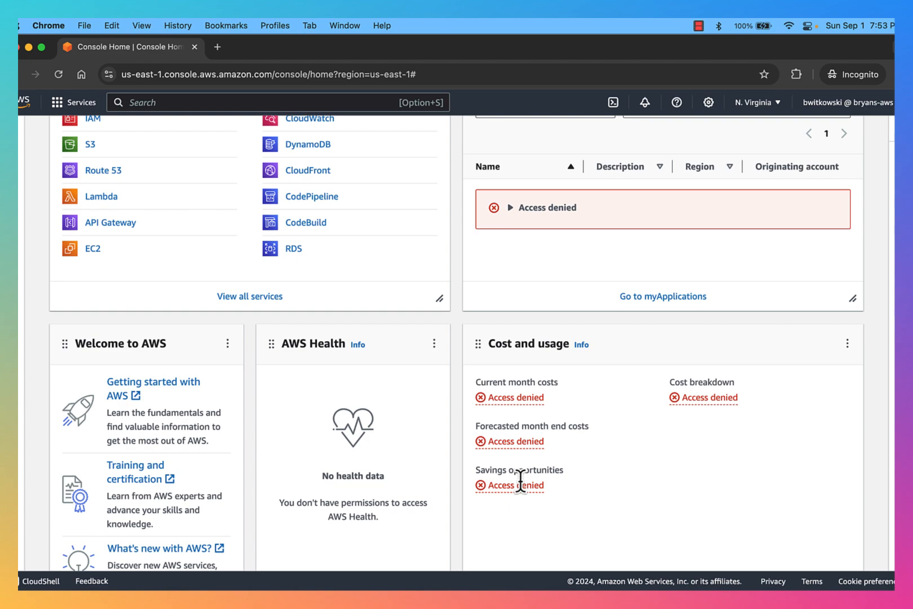
{"action": "scroll", "coordinate": [573, 434], "scroll_direction": "down", "scroll_amount": 3}
{"action": "scroll", "coordinate": [574, 434], "scroll_direction": "up", "scroll_amount": 9}
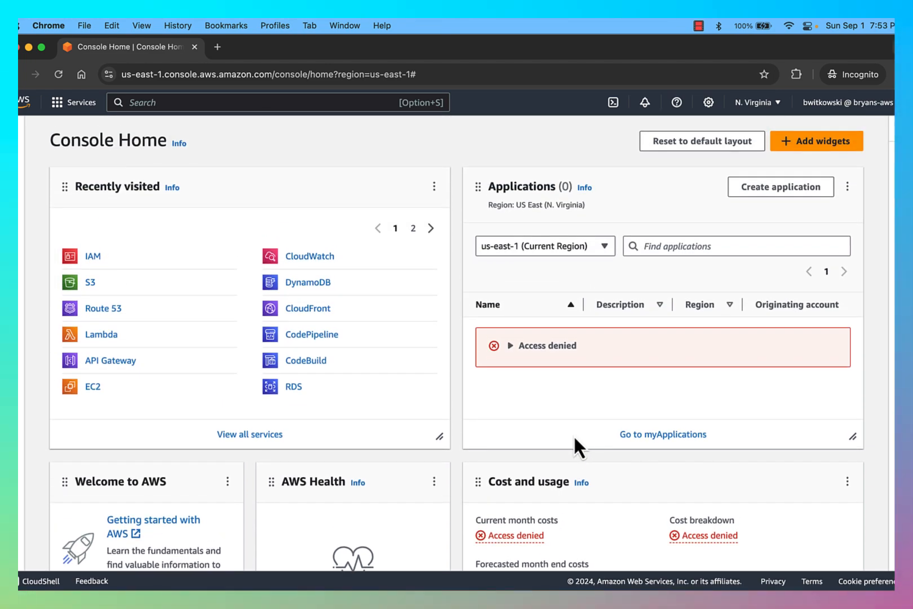
{"action": "key", "text": "ctrl+Up"}
{"action": "left_click", "coordinate": [343, 289]}
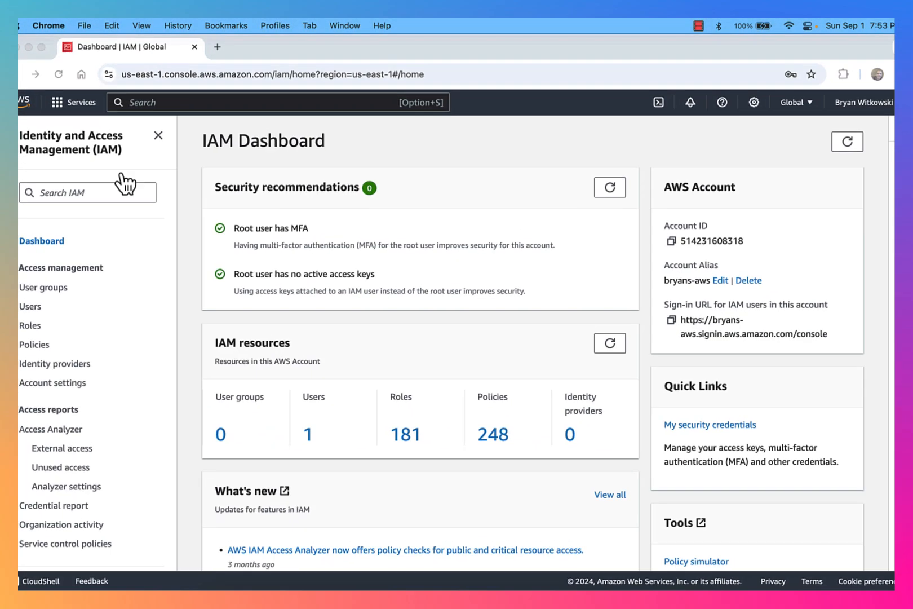
- Open the main account's Console Home in a new tab and look it over
{"action": "right_click", "coordinate": [25, 113]}
{"action": "left_click", "coordinate": [29, 111]}
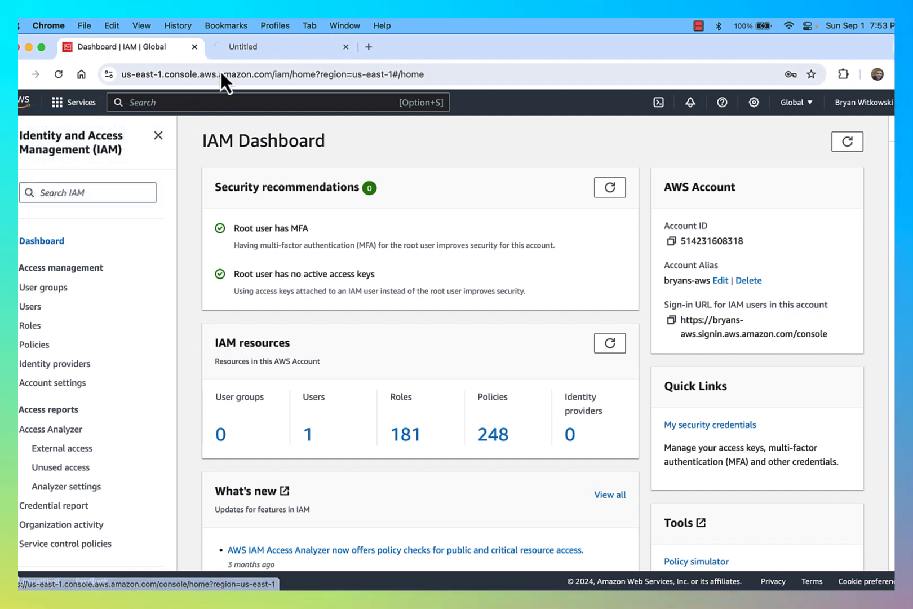
{"action": "left_click", "coordinate": [237, 49]}
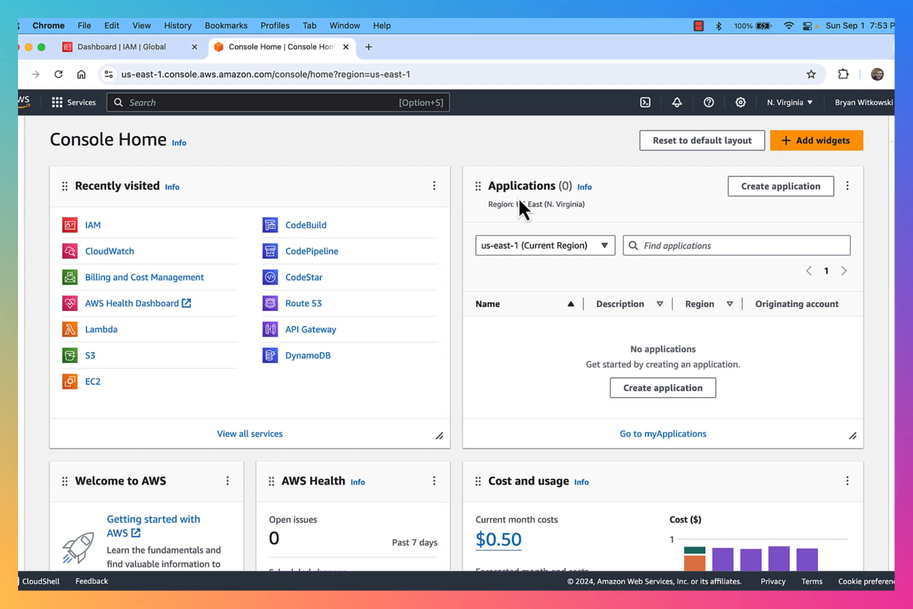
{"action": "scroll", "coordinate": [519, 198], "scroll_direction": "down", "scroll_amount": 2}
{"action": "scroll", "coordinate": [519, 196], "scroll_direction": "up", "scroll_amount": 2}
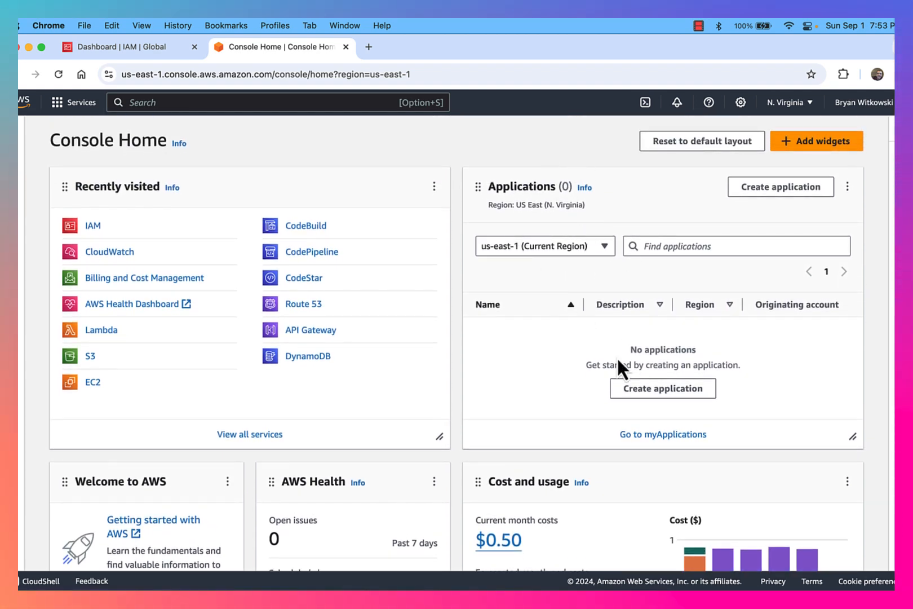
{"action": "scroll", "coordinate": [696, 420], "scroll_direction": "down", "scroll_amount": 5}
{"action": "scroll", "coordinate": [696, 420], "scroll_direction": "up", "scroll_amount": 5}
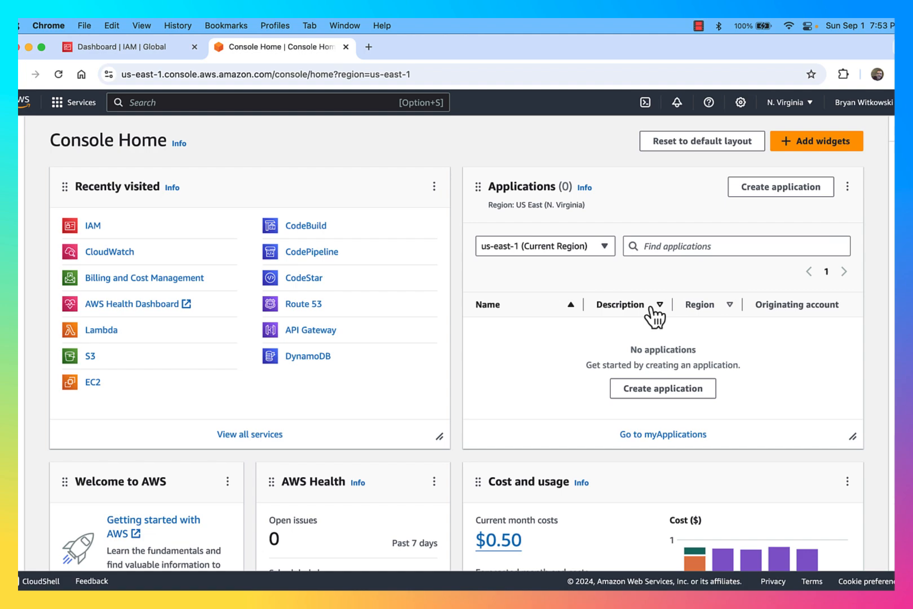
- In the IAM user's window, open IAM from Recently visited to see the Access denied panels
{"action": "key", "text": "ctrl+Up"}
{"action": "left_click", "coordinate": [365, 276]}
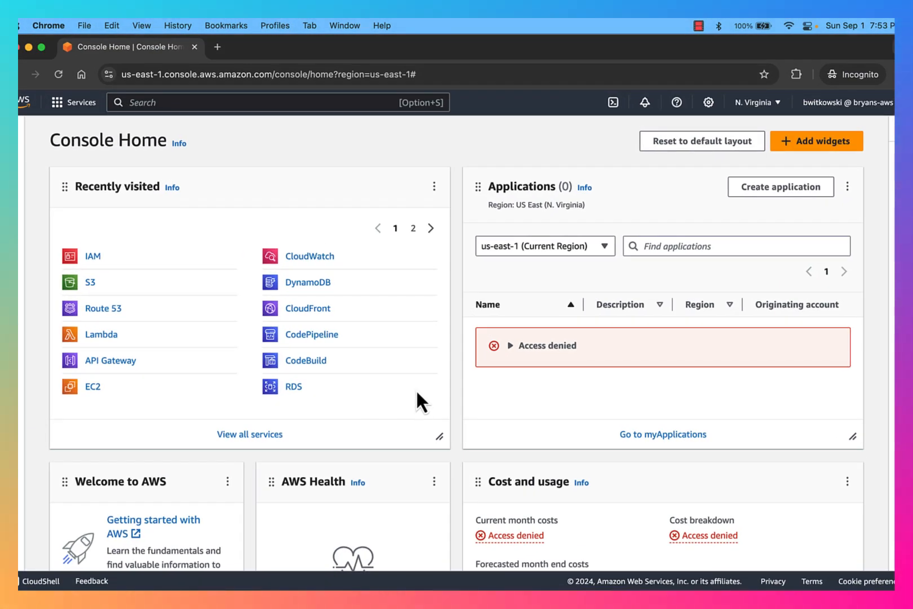
{"action": "left_click", "coordinate": [97, 257]}
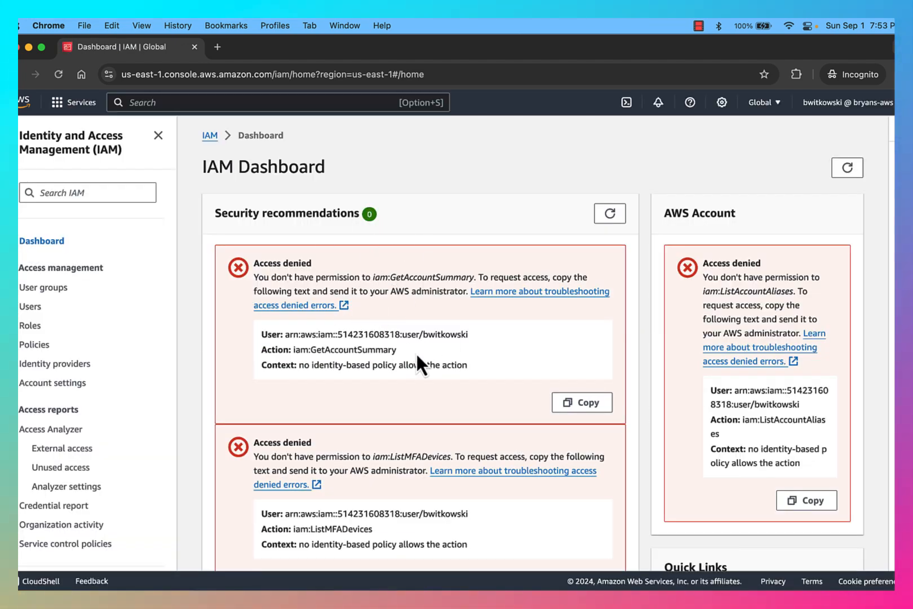
- Bring the administrator's Console Home window forward and open the IAM Users list, showing the one new user
{"action": "scroll", "coordinate": [418, 356], "scroll_direction": "down", "scroll_amount": 3}
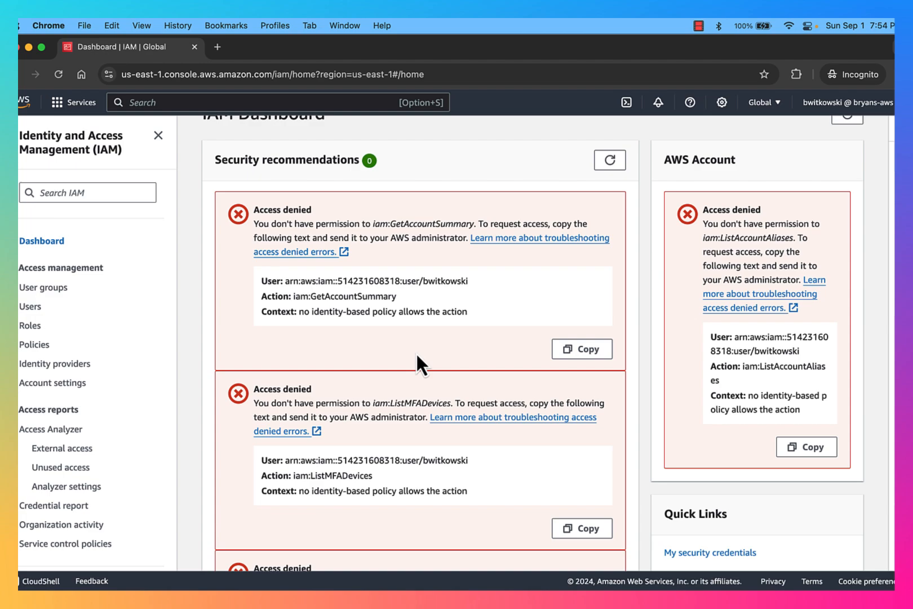
{"action": "scroll", "coordinate": [416, 352], "scroll_direction": "down", "scroll_amount": 3}
{"action": "scroll", "coordinate": [416, 352], "scroll_direction": "up", "scroll_amount": 6}
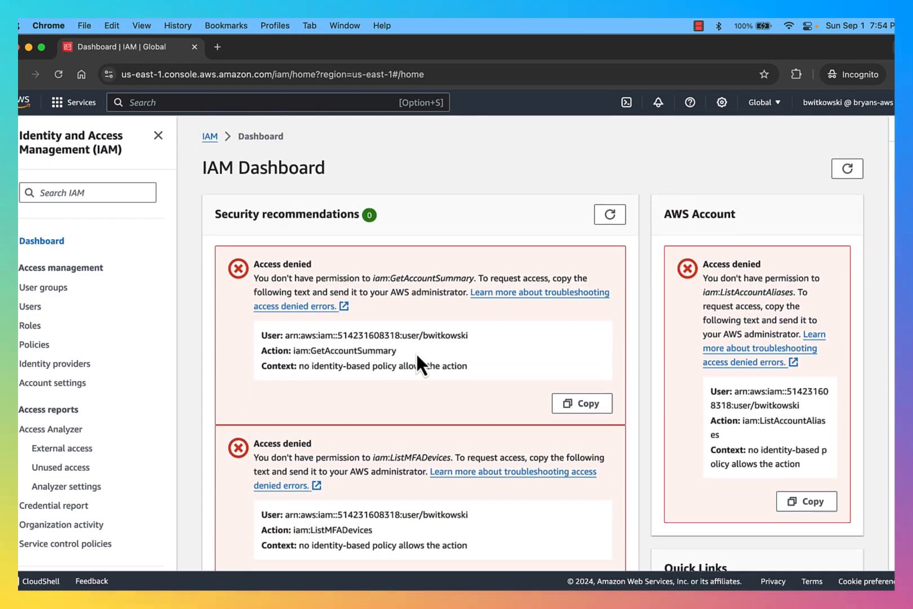
{"action": "key", "text": "ctrl+Up"}
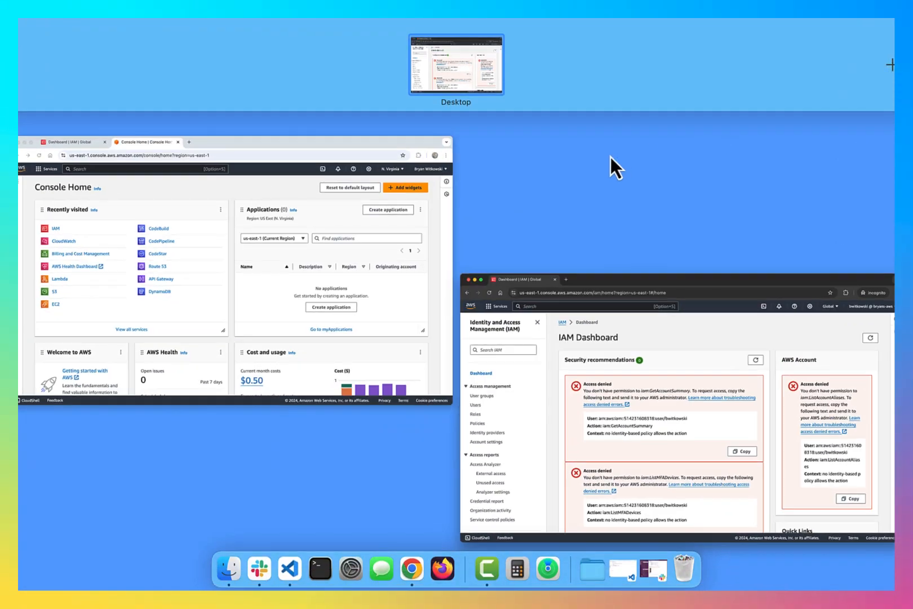
{"action": "left_click", "coordinate": [386, 279]}
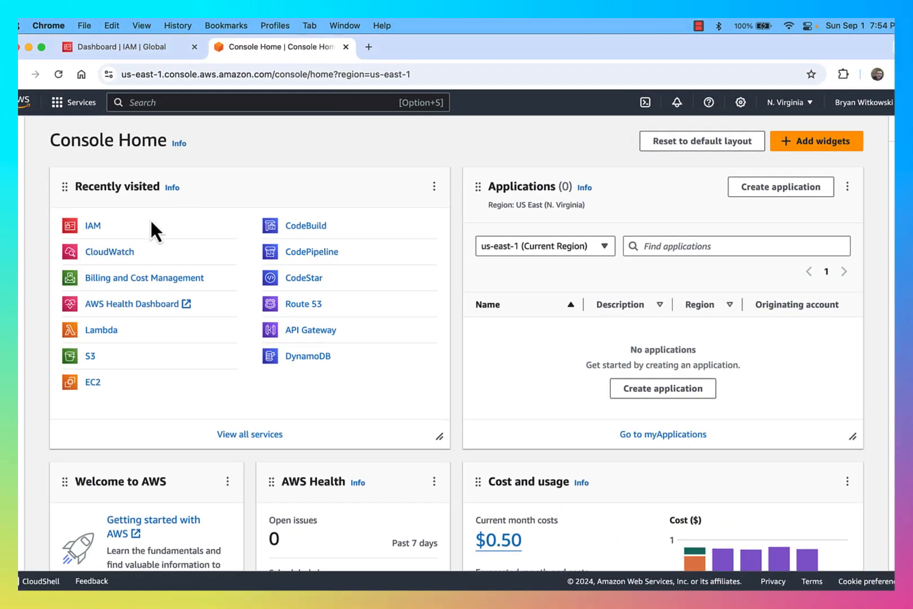
{"action": "left_click", "coordinate": [138, 47]}
{"action": "left_click", "coordinate": [311, 433]}
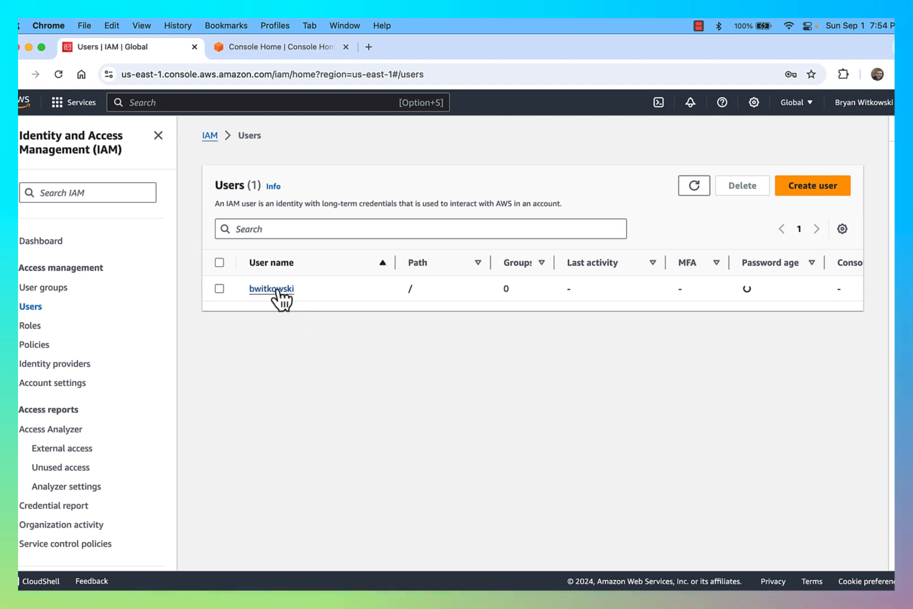
- From the user's details page, start Add permissions with Attach policies directly and locate AdministratorAccess
{"action": "left_click", "coordinate": [275, 290]}
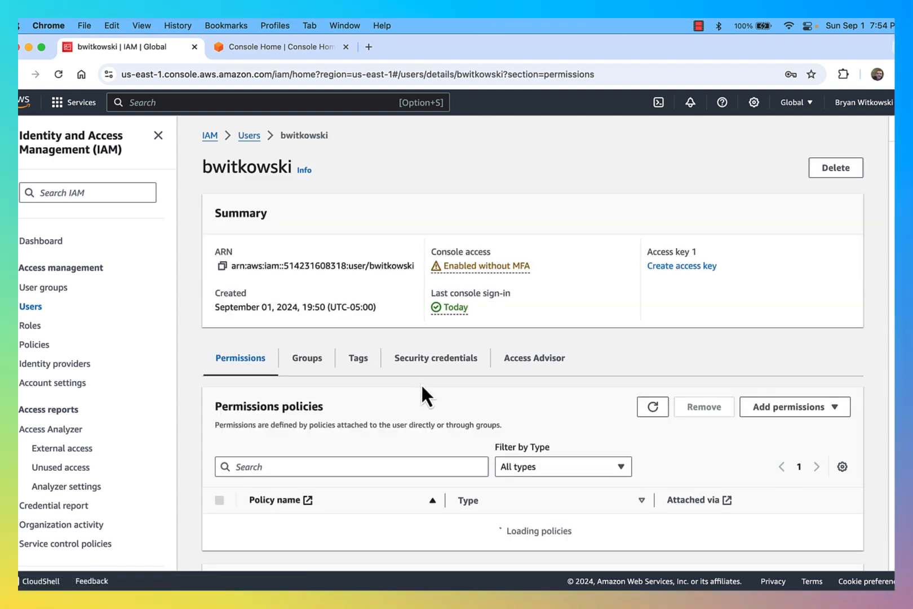
{"action": "scroll", "coordinate": [409, 418], "scroll_direction": "down", "scroll_amount": 2}
{"action": "scroll", "coordinate": [409, 412], "scroll_direction": "down", "scroll_amount": 1}
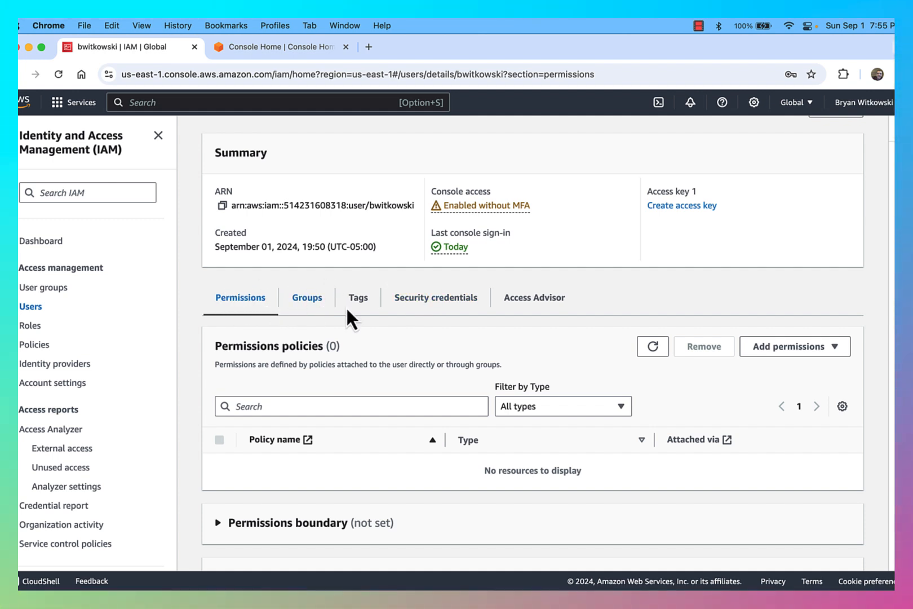
{"action": "left_click", "coordinate": [817, 354]}
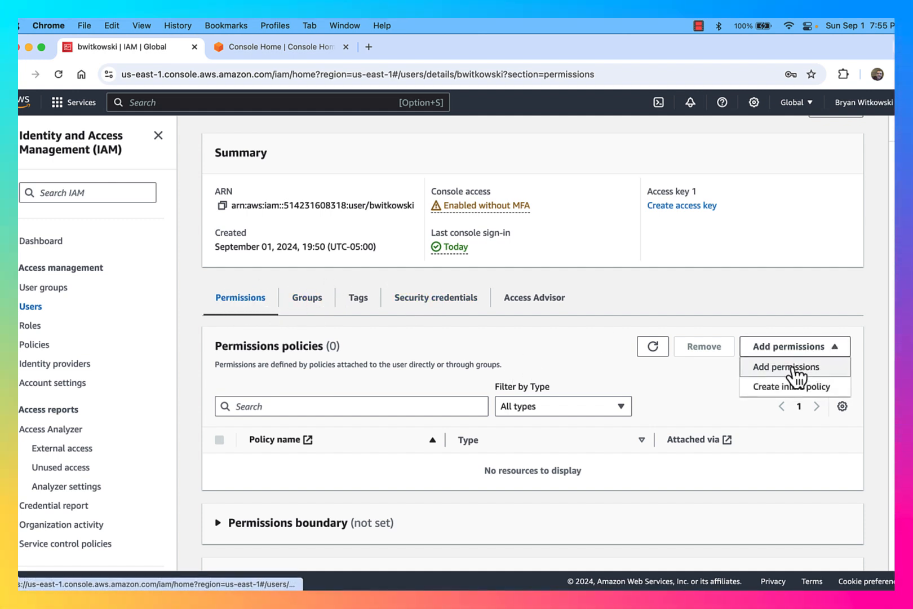
{"action": "left_click", "coordinate": [792, 367]}
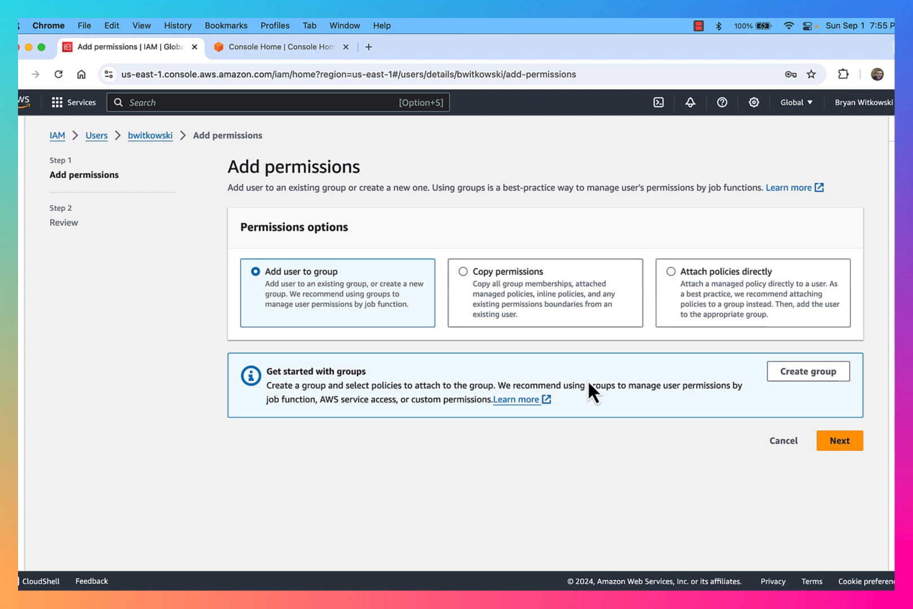
{"action": "left_click", "coordinate": [707, 275]}
{"action": "scroll", "coordinate": [536, 412], "scroll_direction": "down", "scroll_amount": 3}
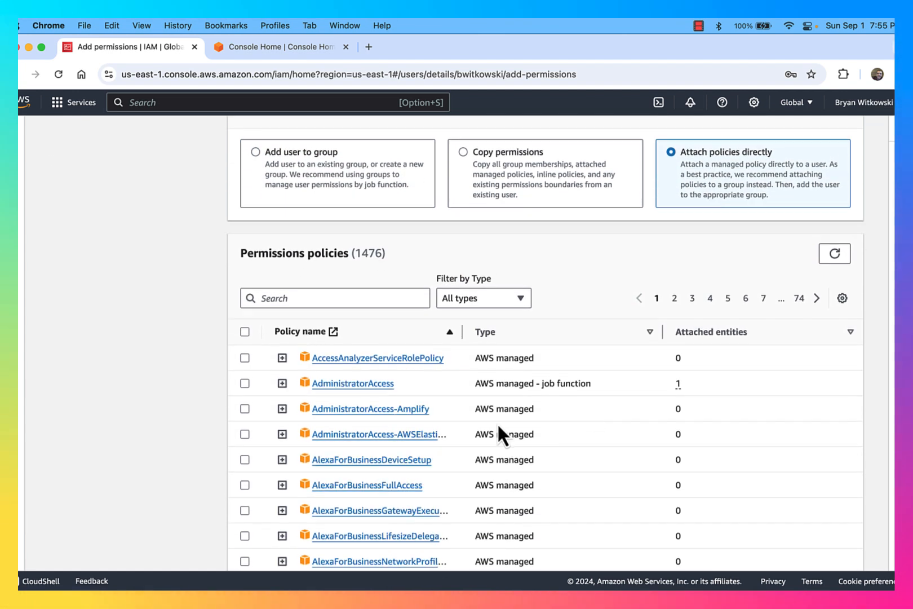
{"action": "triple_click", "coordinate": [423, 384]}
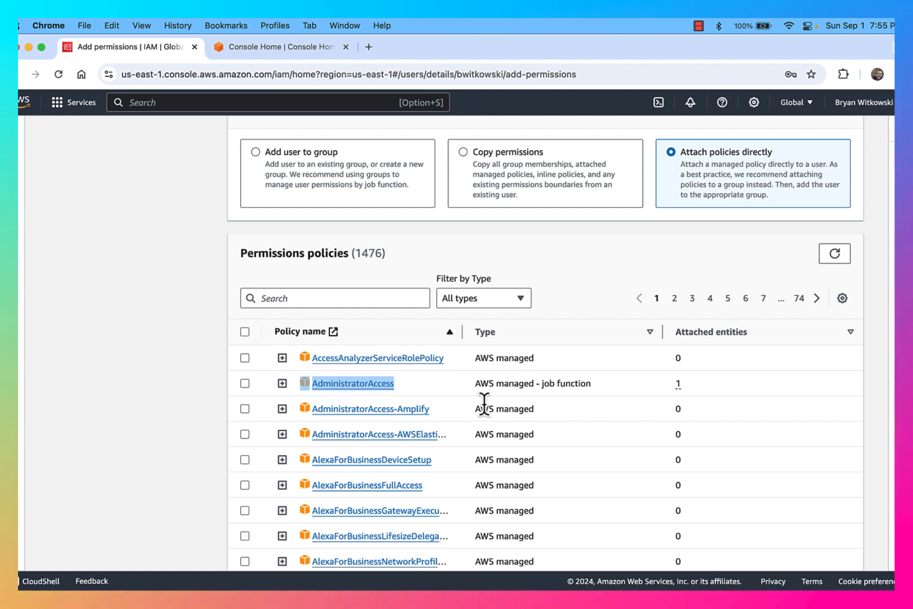
{"action": "scroll", "coordinate": [484, 405], "scroll_direction": "up", "scroll_amount": 4}
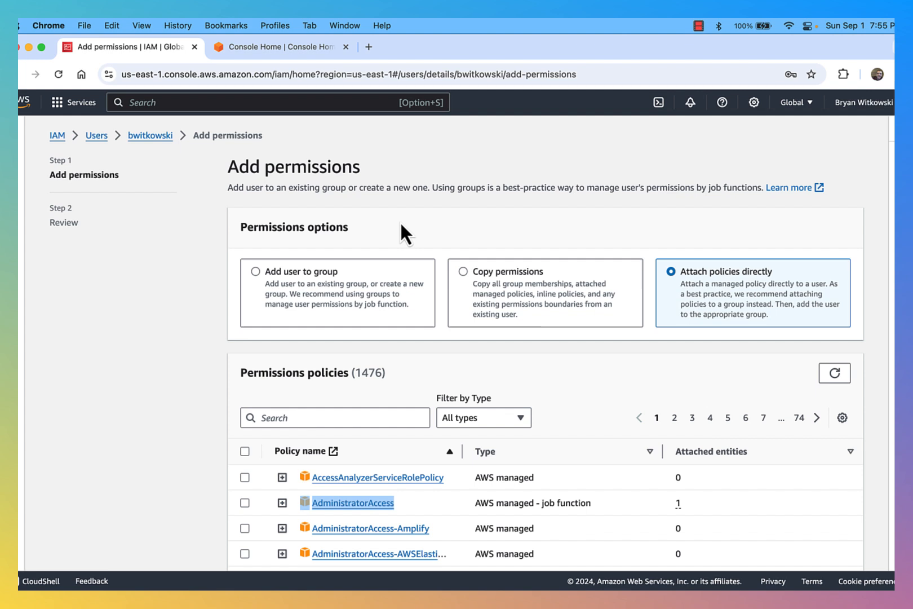
- Abandon the Add permissions page via the Users breadcrumb, leaving the user with 0 groups
{"action": "left_click", "coordinate": [96, 136]}
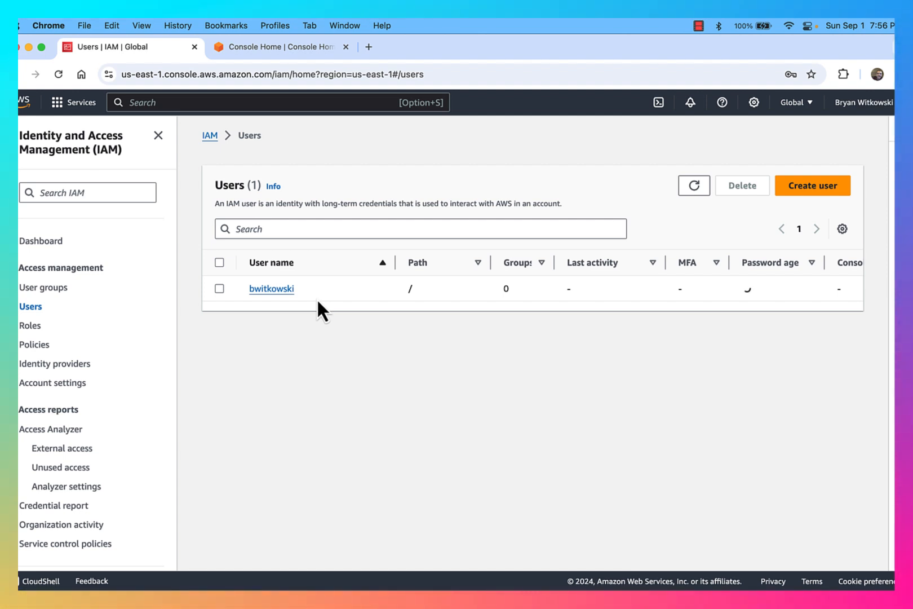
{"action": "double_click", "coordinate": [319, 291]}
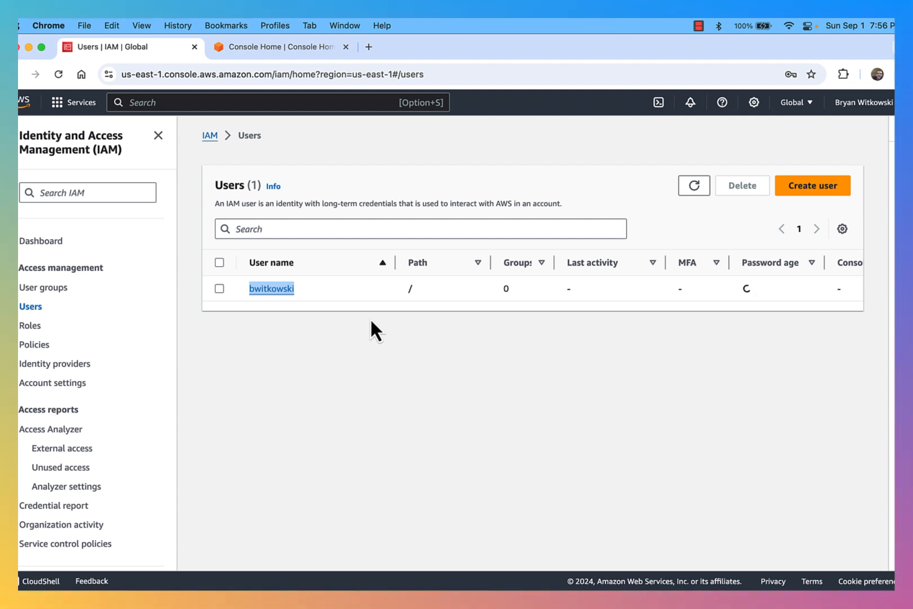
{"action": "left_click", "coordinate": [303, 364]}
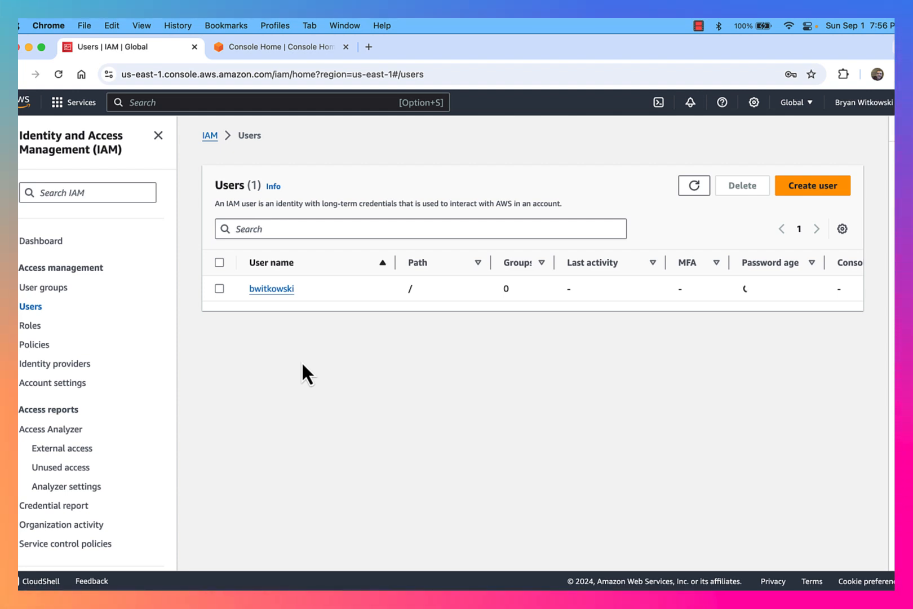
- Create a user group named 'administrators' with no users or permission policies selected
{"action": "left_click", "coordinate": [55, 290]}
{"action": "left_click", "coordinate": [826, 176]}
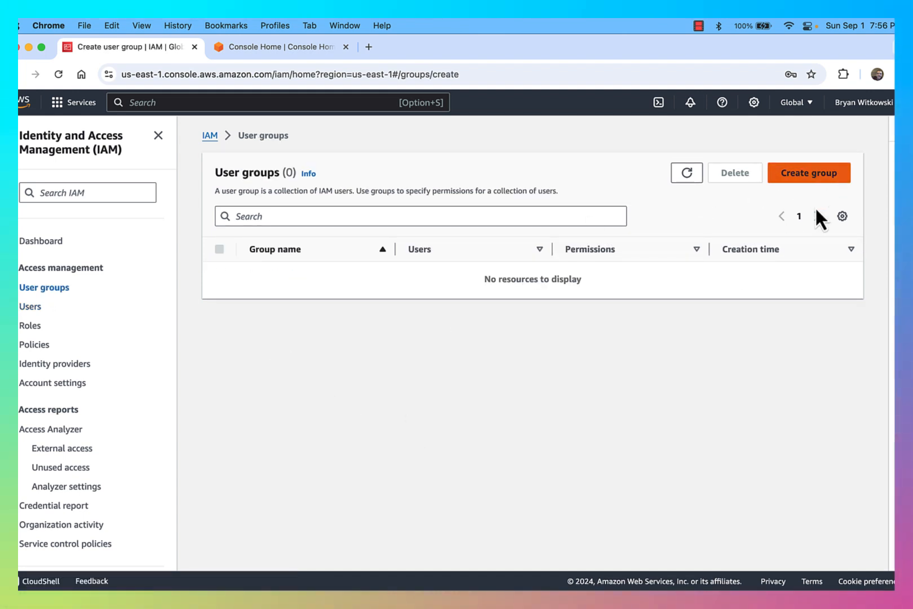
{"action": "left_click", "coordinate": [374, 280]}
{"action": "type", "text": "ad"}
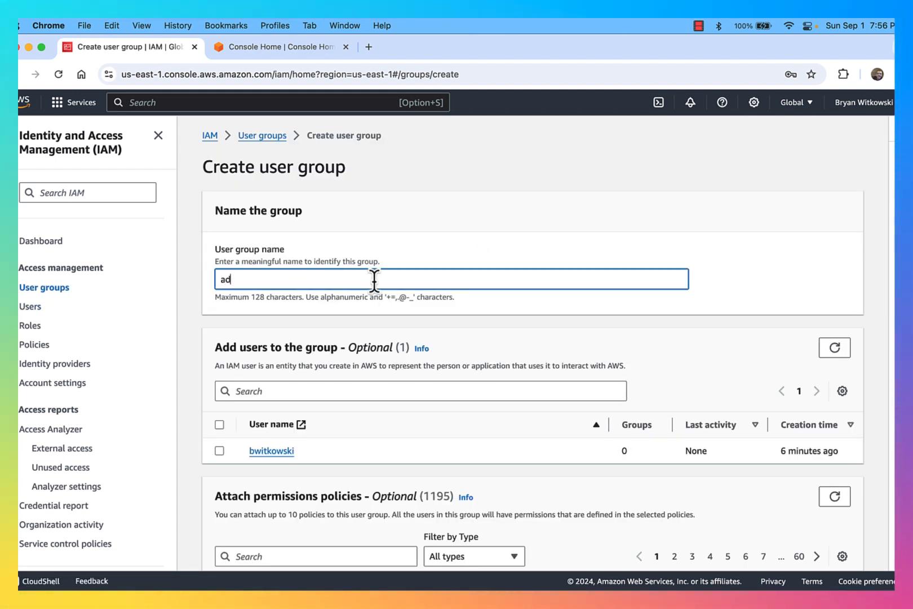
{"action": "type", "text": "mini"}
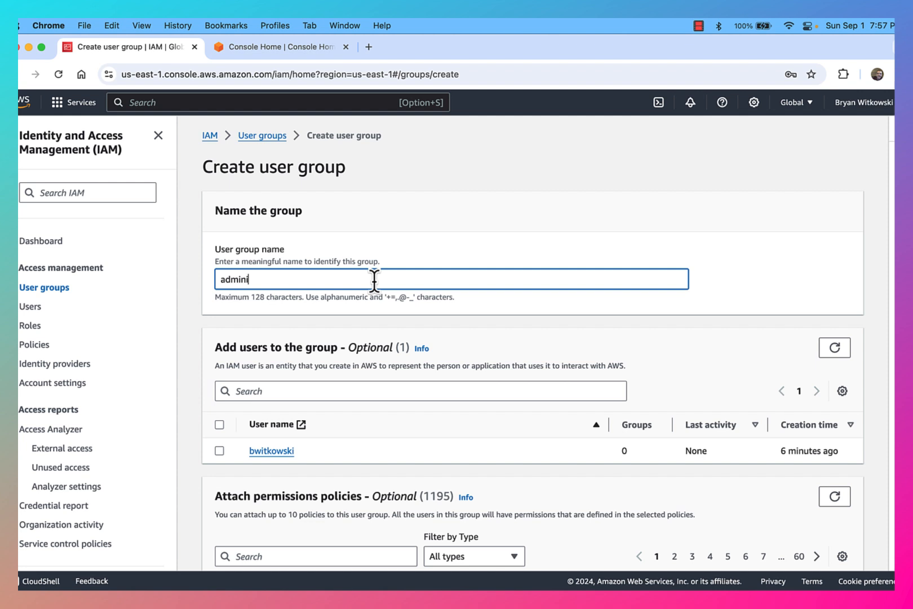
{"action": "type", "text": "strators"}
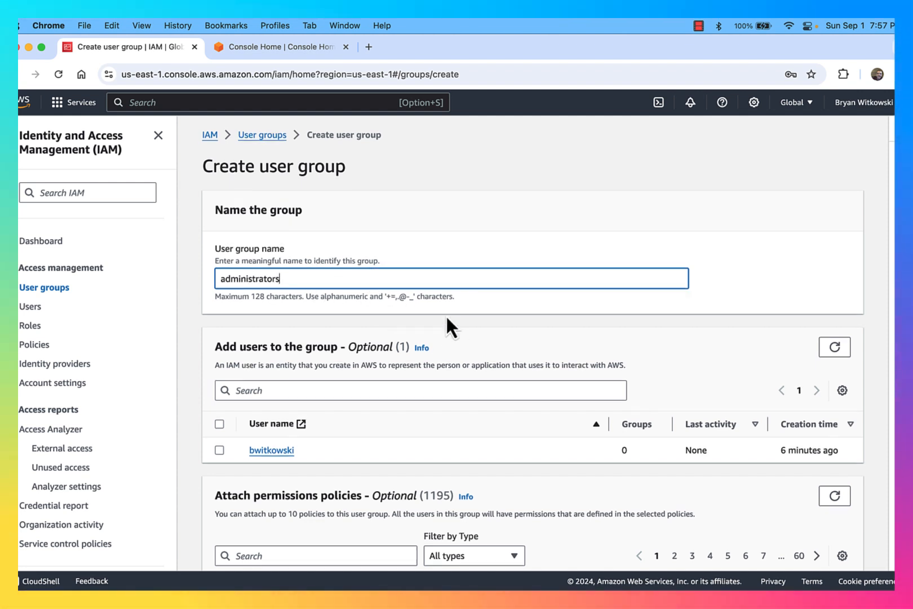
{"action": "scroll", "coordinate": [448, 326], "scroll_direction": "down", "scroll_amount": 3}
{"action": "scroll", "coordinate": [337, 224], "scroll_direction": "up", "scroll_amount": 4}
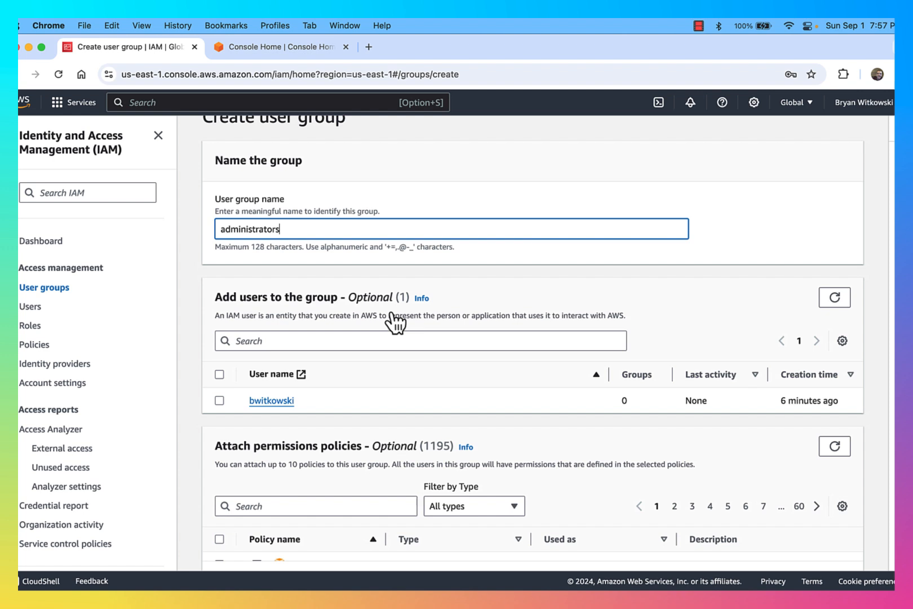
{"action": "scroll", "coordinate": [418, 459], "scroll_direction": "down", "scroll_amount": 3}
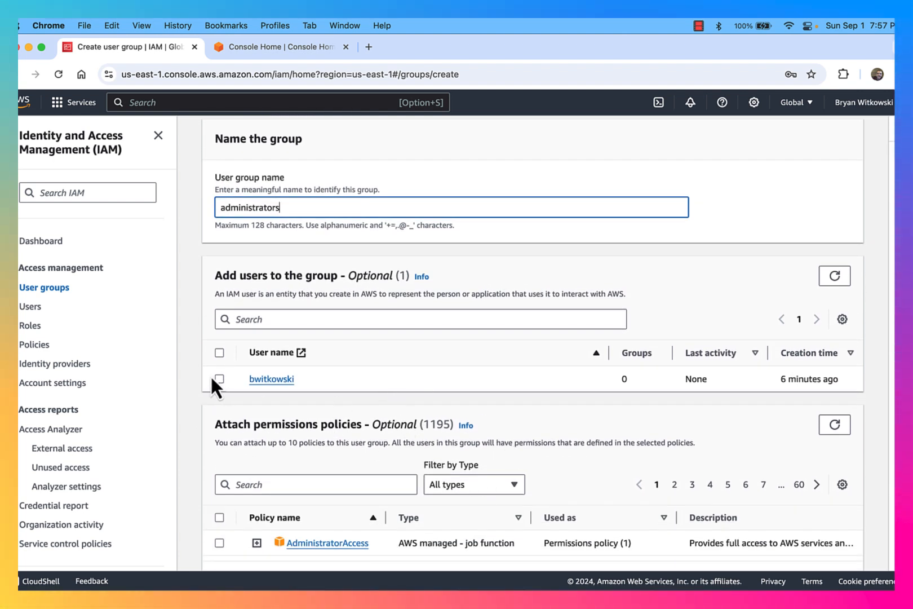
{"action": "scroll", "coordinate": [221, 381], "scroll_direction": "down", "scroll_amount": 4}
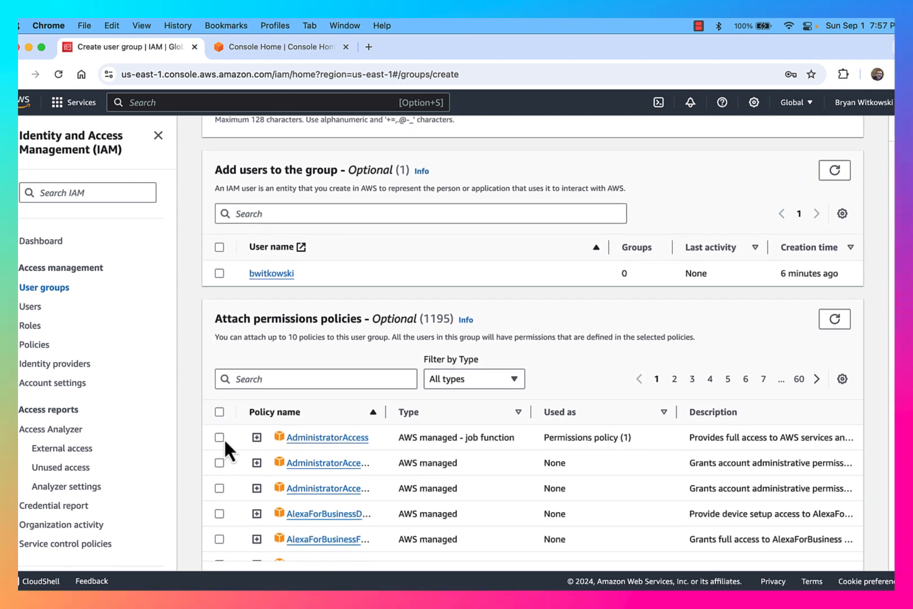
{"action": "scroll", "coordinate": [374, 446], "scroll_direction": "down", "scroll_amount": 15}
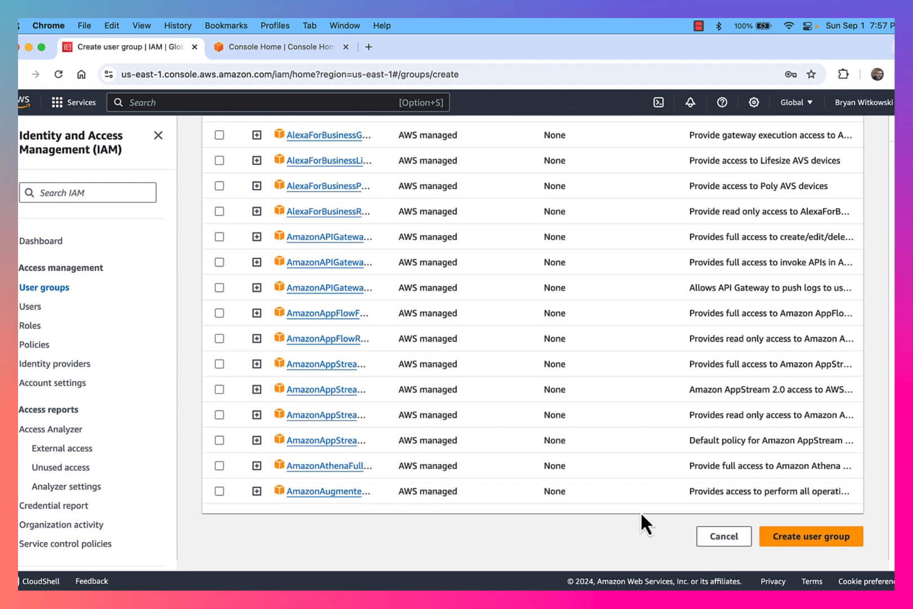
{"action": "left_click", "coordinate": [789, 553]}
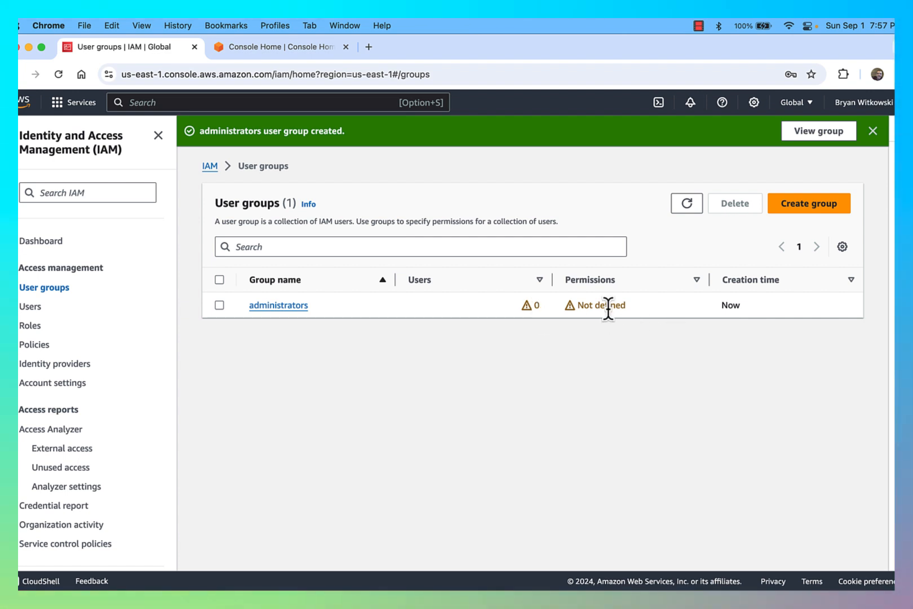
- Attach the AdministratorAccess policy to the administrators group from its Permissions tab
{"action": "left_click", "coordinate": [278, 305]}
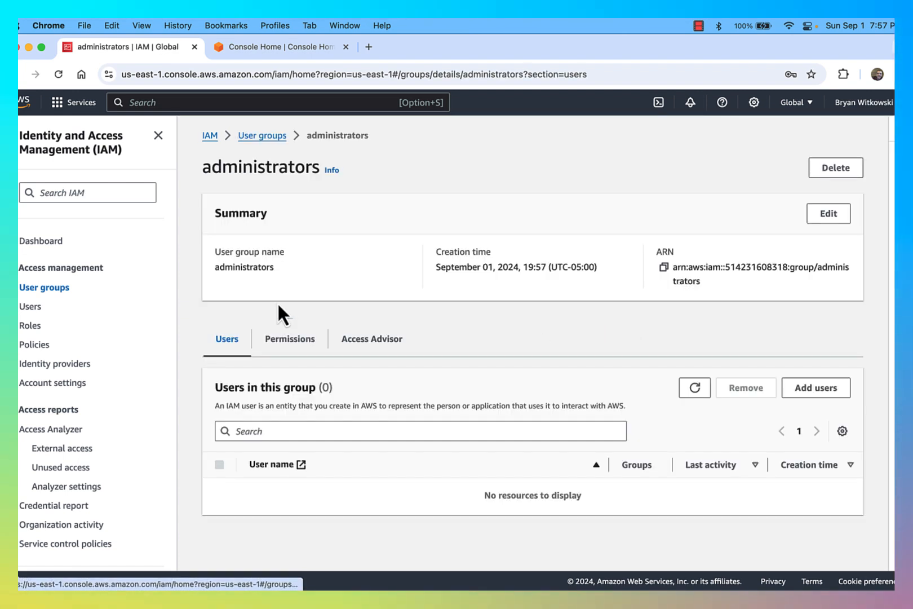
{"action": "left_click", "coordinate": [292, 341]}
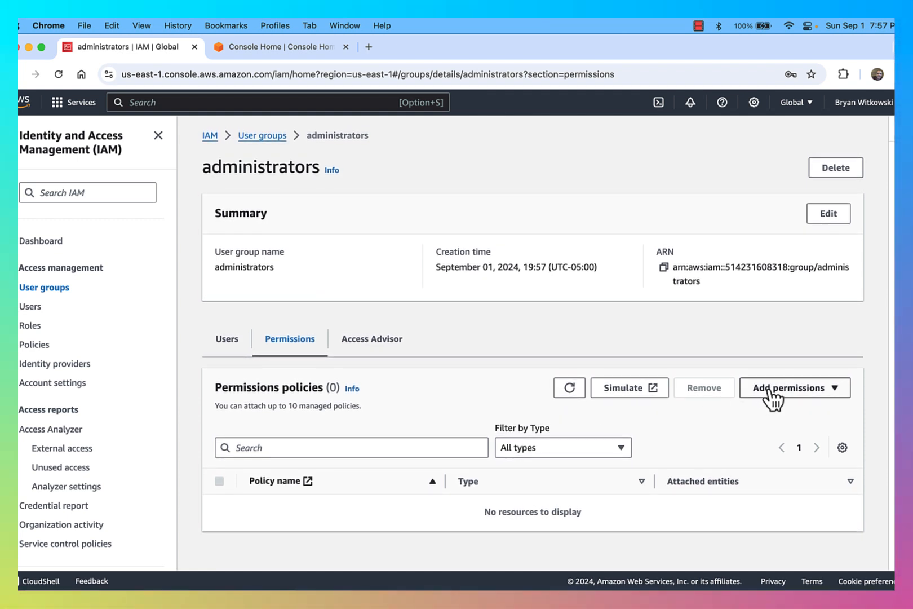
{"action": "left_click", "coordinate": [770, 389]}
{"action": "left_click", "coordinate": [769, 406]}
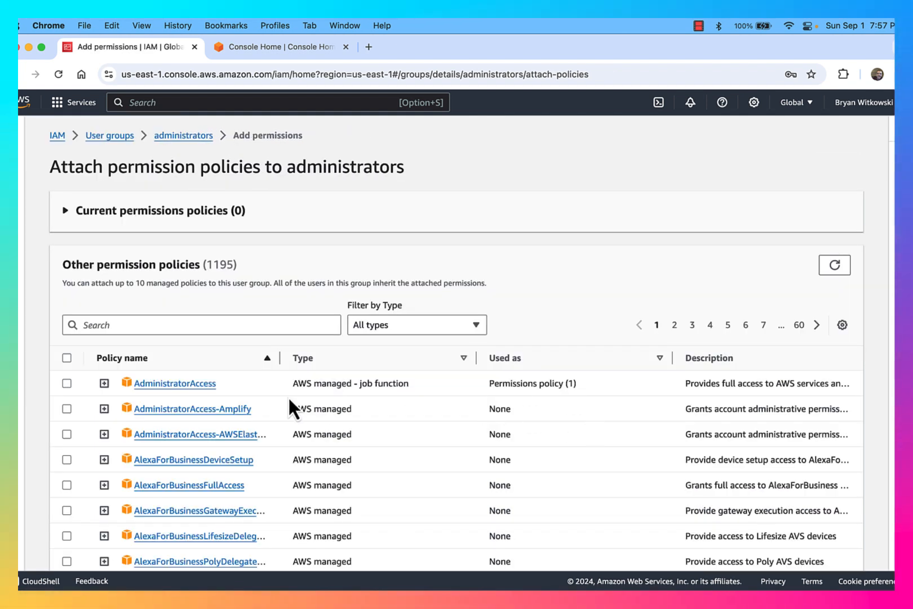
{"action": "left_click", "coordinate": [66, 384]}
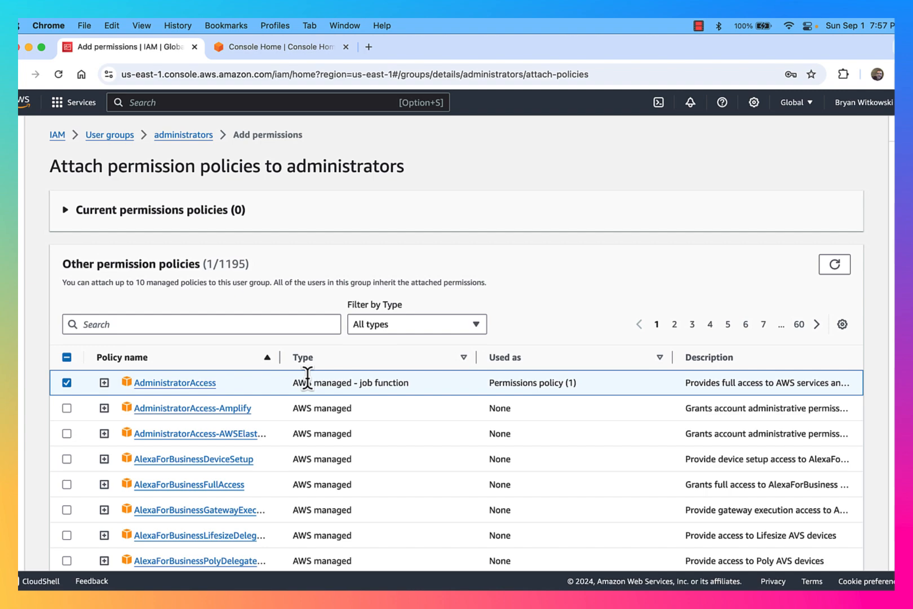
{"action": "scroll", "coordinate": [412, 328], "scroll_direction": "down", "scroll_amount": 6}
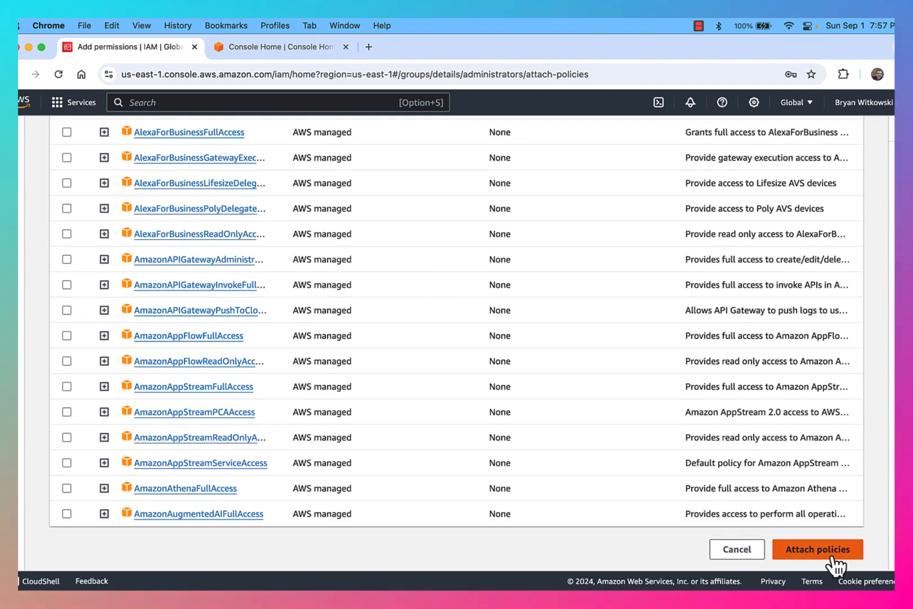
{"action": "left_click", "coordinate": [856, 548]}
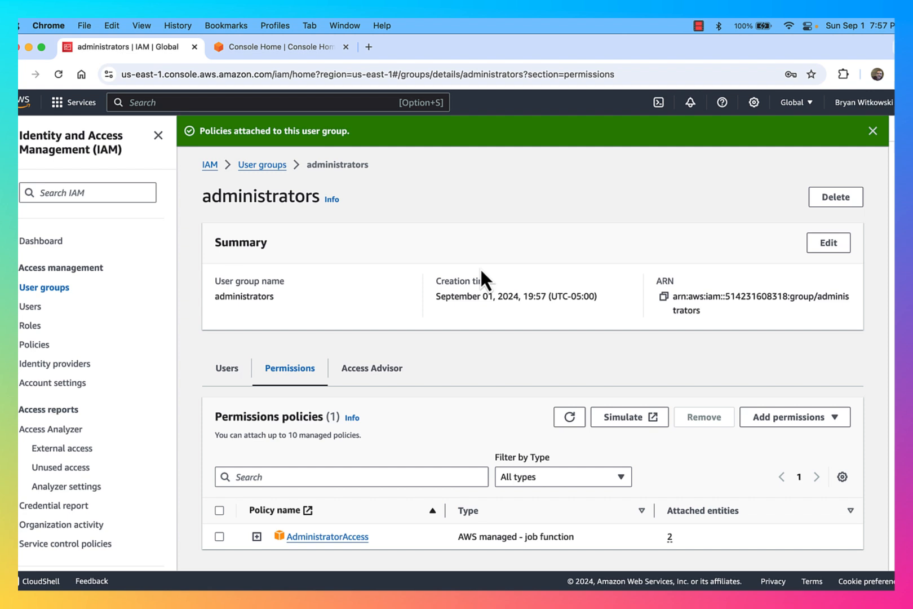
- Add the single IAM user to the administrators group, then view the group's attached AdministratorAccess policy
{"action": "left_click", "coordinate": [234, 374]}
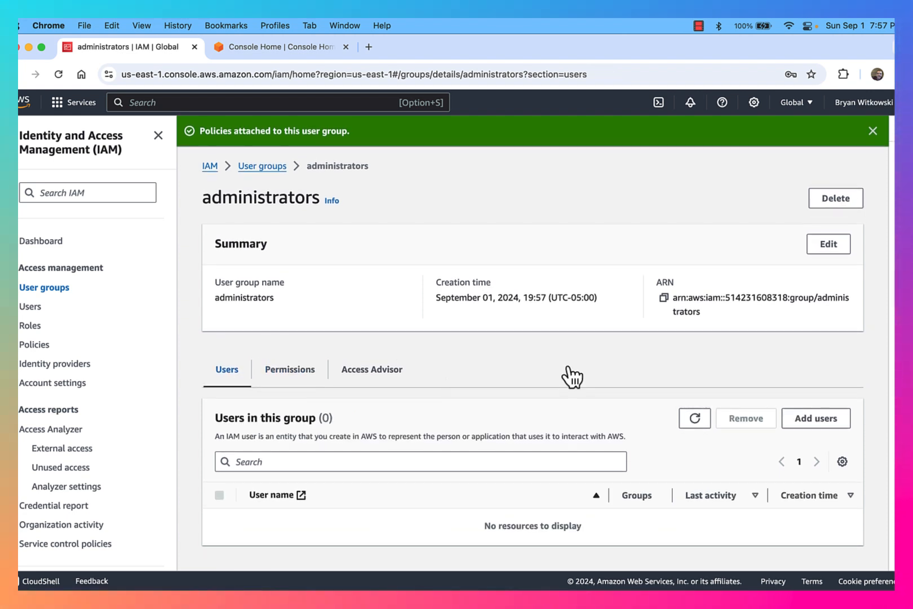
{"action": "left_click", "coordinate": [824, 421]}
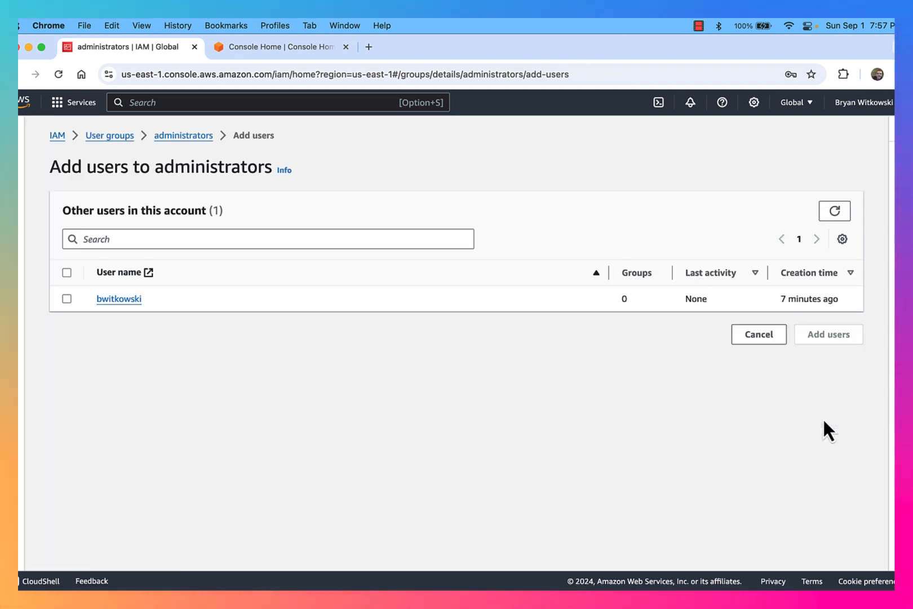
{"action": "left_click", "coordinate": [67, 299]}
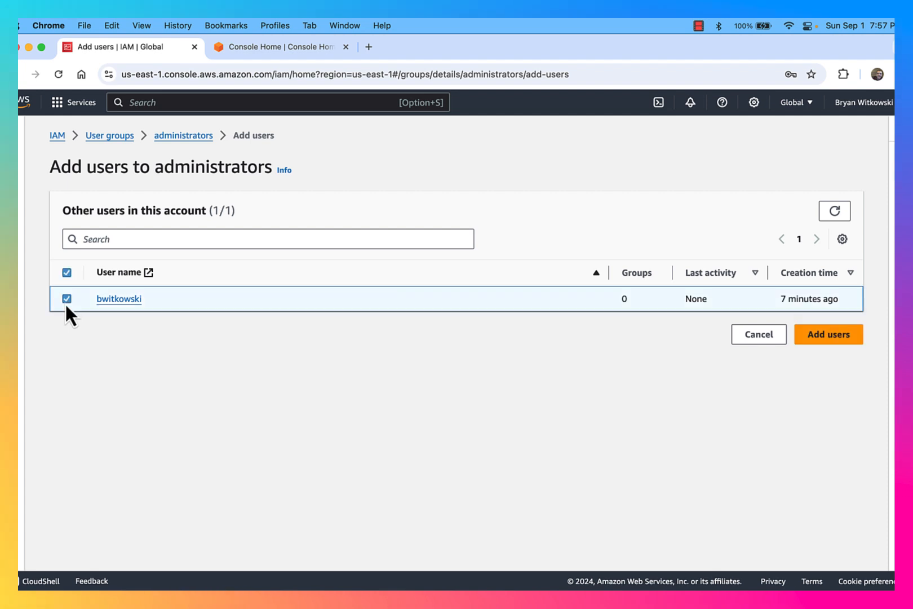
{"action": "left_click", "coordinate": [829, 336]}
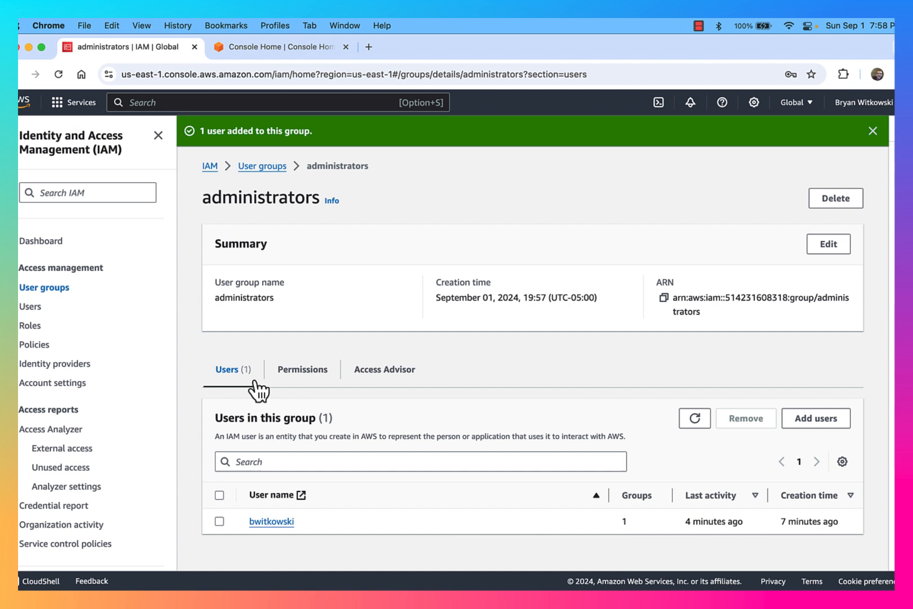
{"action": "left_click", "coordinate": [313, 378]}
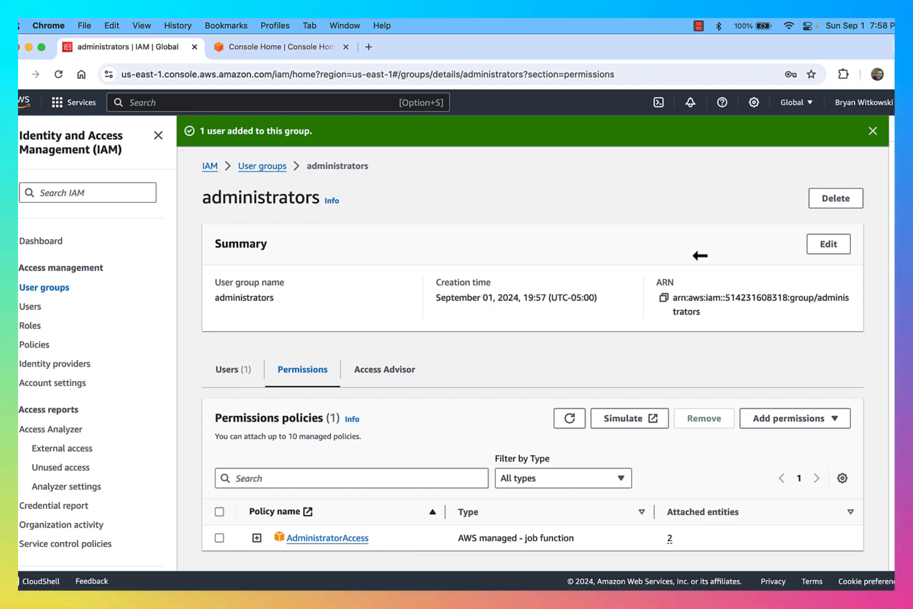
- Refresh and reload the new user's IAM Dashboard to clear the Access denied errors, then switch windows back
{"action": "mouse_move", "coordinate": [890, 23]}
{"action": "left_click", "coordinate": [412, 225]}
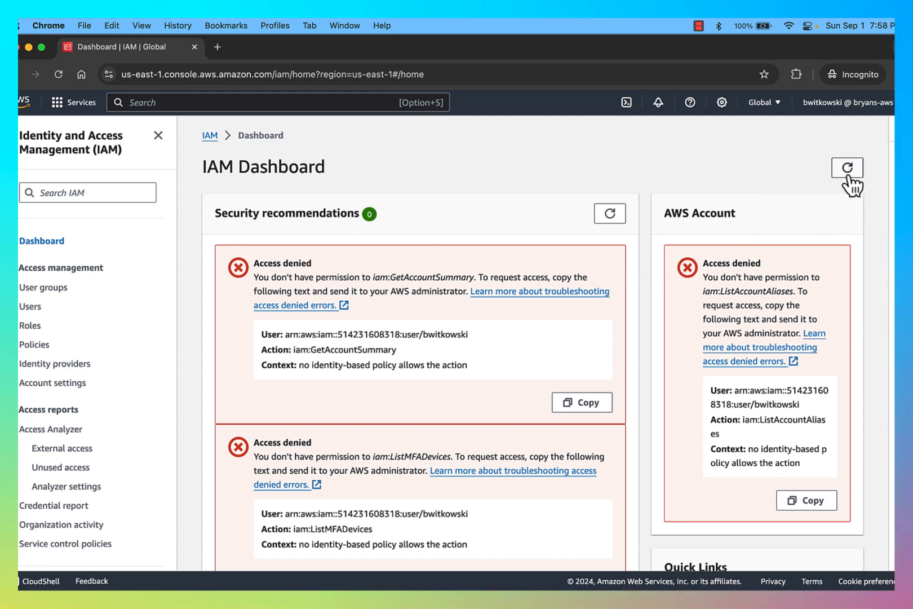
{"action": "left_click", "coordinate": [849, 169]}
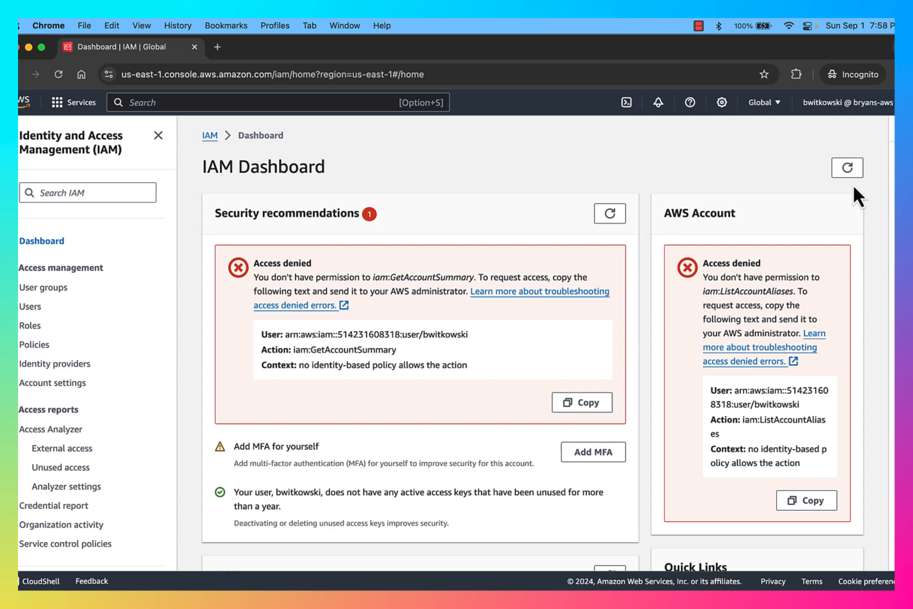
{"action": "left_click", "coordinate": [847, 169]}
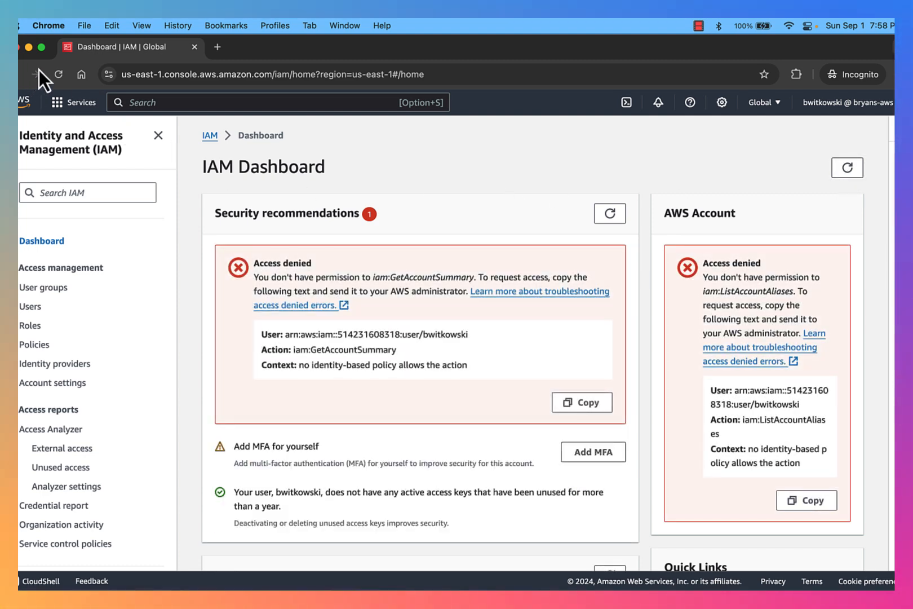
{"action": "left_click", "coordinate": [56, 75]}
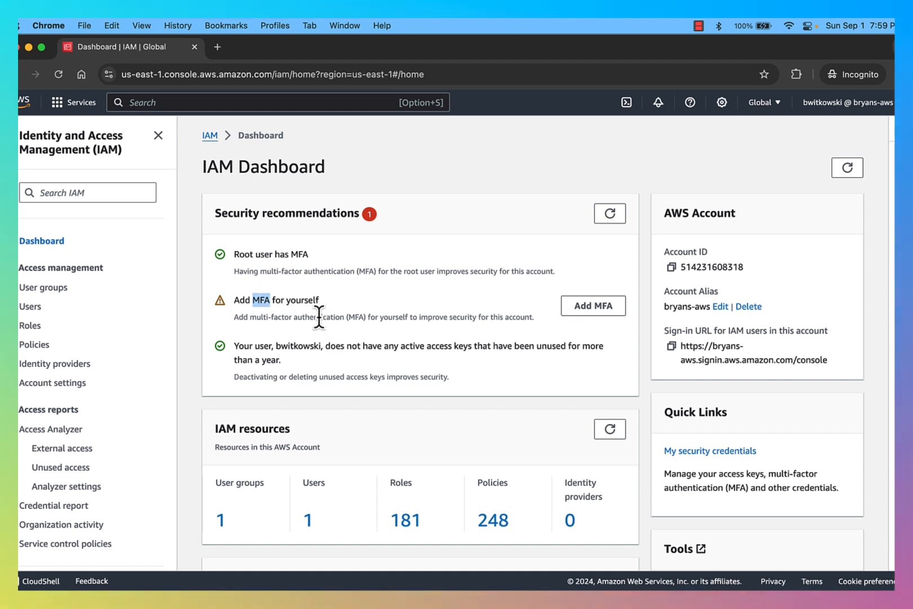
{"action": "double_click", "coordinate": [263, 254]}
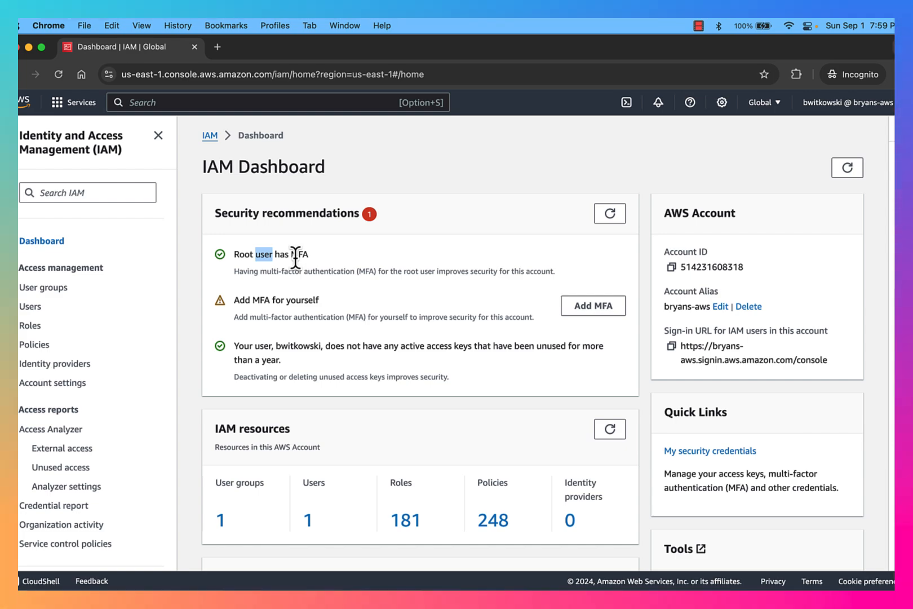
{"action": "key", "text": "ctrl+Up"}
- Sign out of the administrator's console from the account menu
{"action": "left_click", "coordinate": [431, 267]}
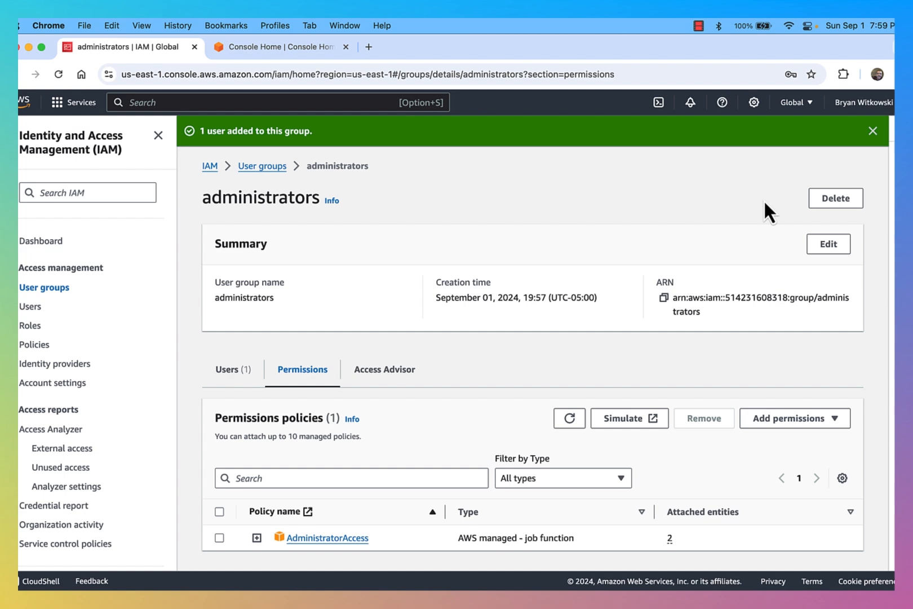
{"action": "left_click", "coordinate": [865, 107]}
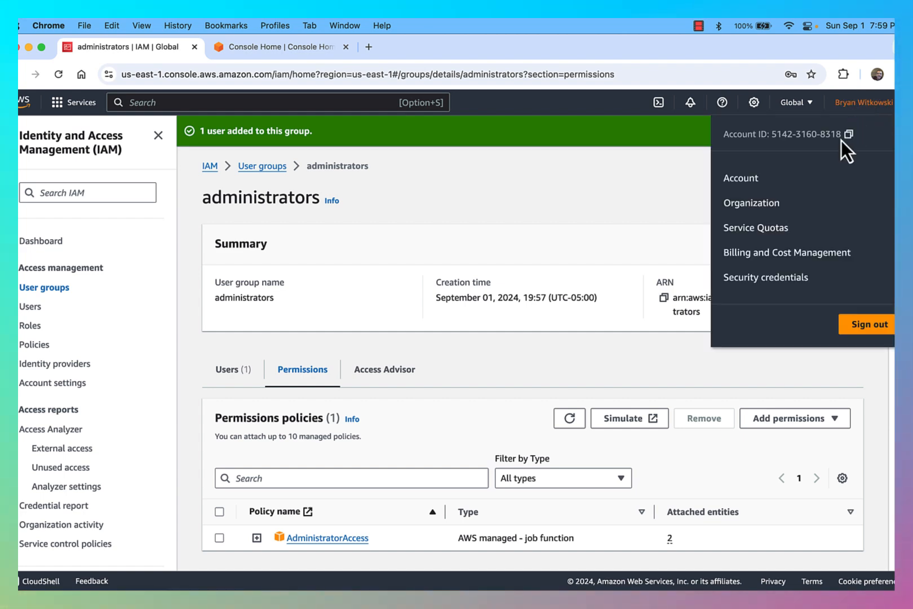
{"action": "left_click", "coordinate": [862, 328]}
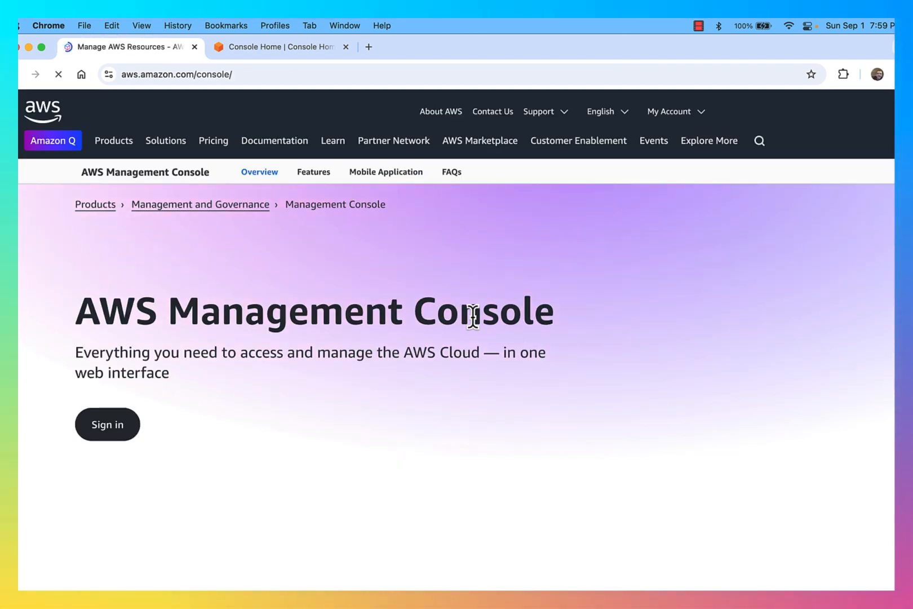
- Sign in as the root user, entering the saved root e-mail and the account password
{"action": "left_click", "coordinate": [116, 426]}
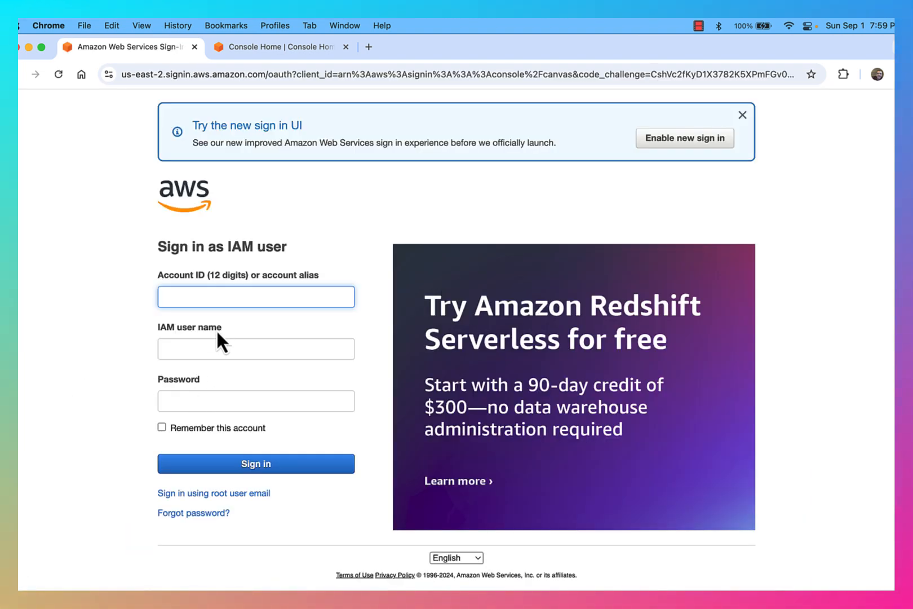
{"action": "left_click", "coordinate": [181, 494]}
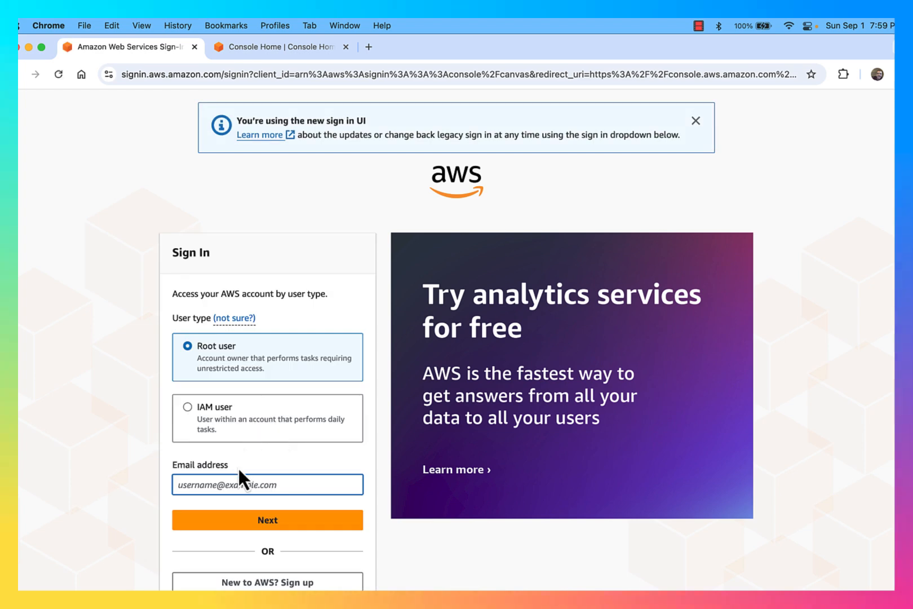
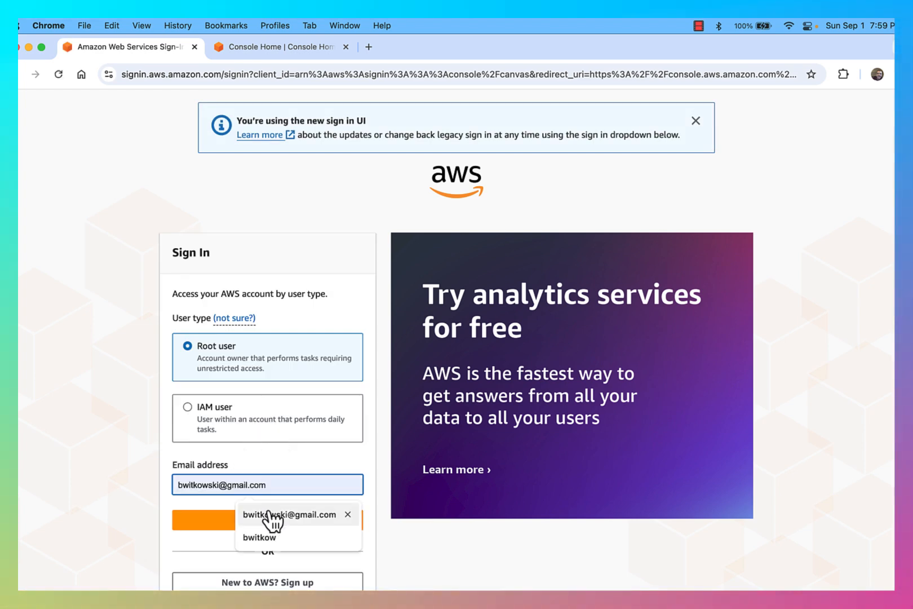
{"action": "left_click", "coordinate": [265, 515]}
{"action": "left_click", "coordinate": [251, 520]}
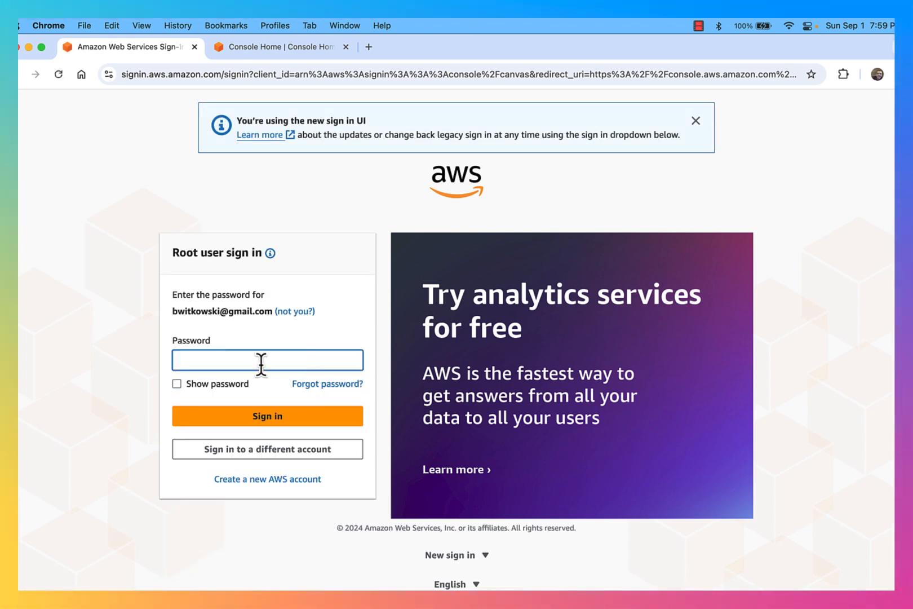
{"action": "type", "text": "••••••••••"}
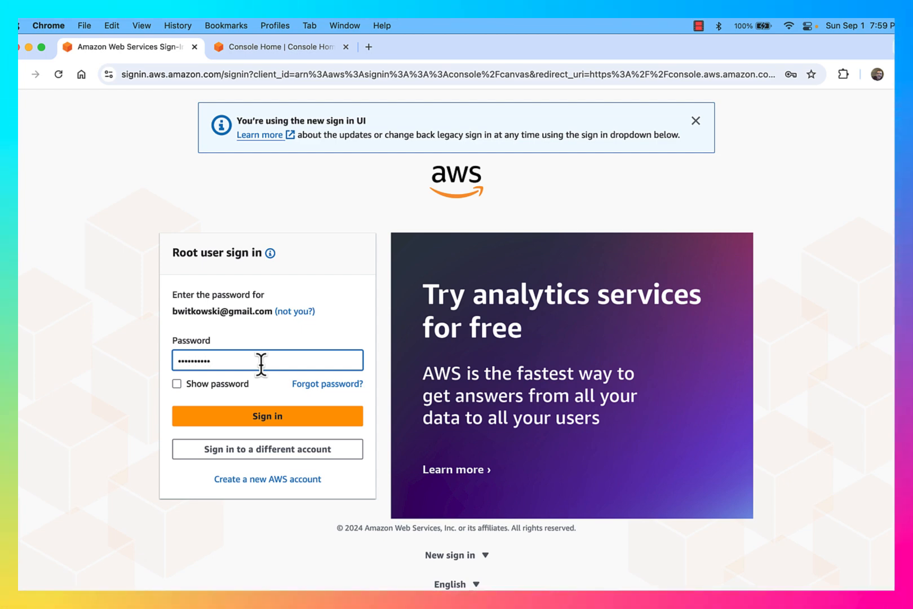
{"action": "key", "text": "Return"}
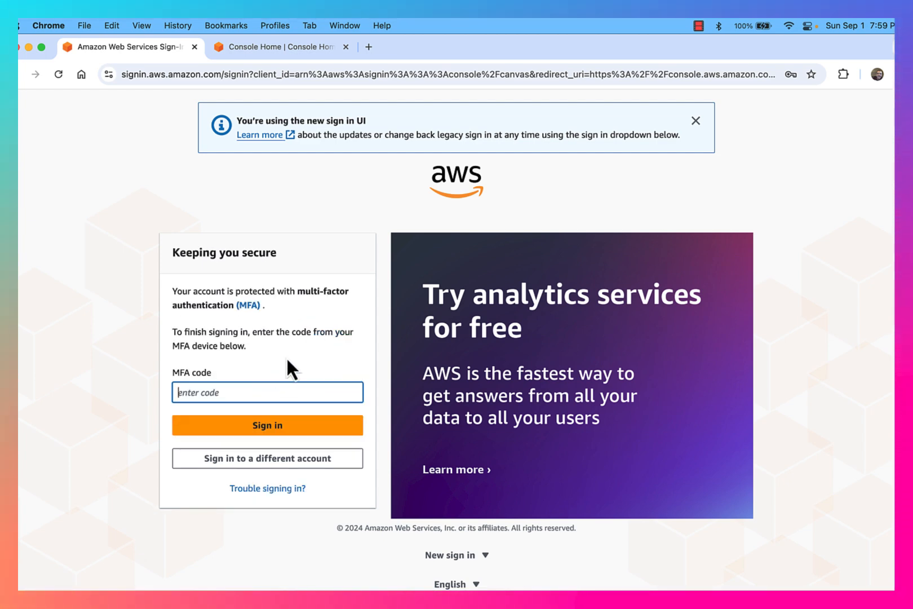
- Enter the MFA verification code to finish the root sign-in to Console Home
{"action": "double_click", "coordinate": [197, 373]}
{"action": "left_click", "coordinate": [182, 378]}
{"action": "double_click", "coordinate": [181, 378]}
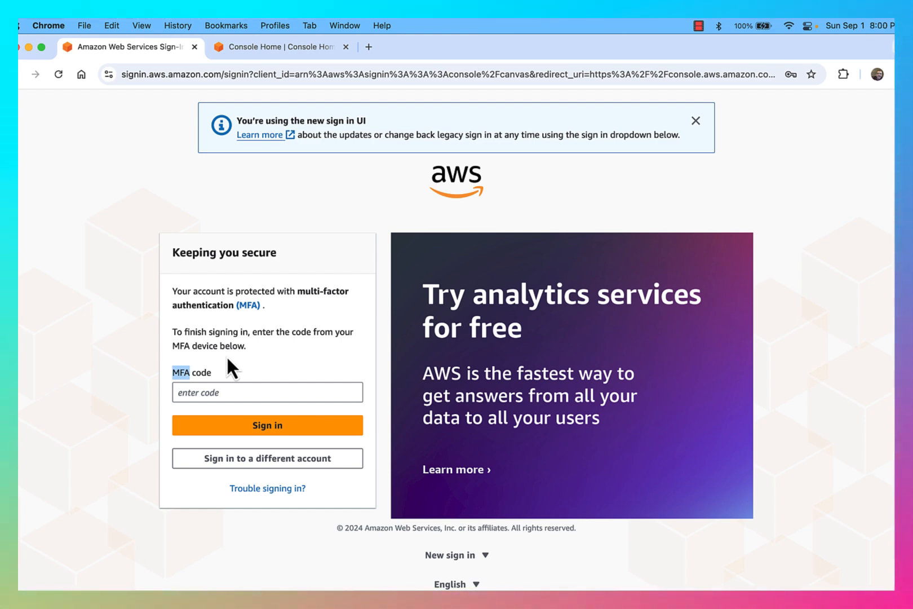
{"action": "left_click", "coordinate": [213, 386]}
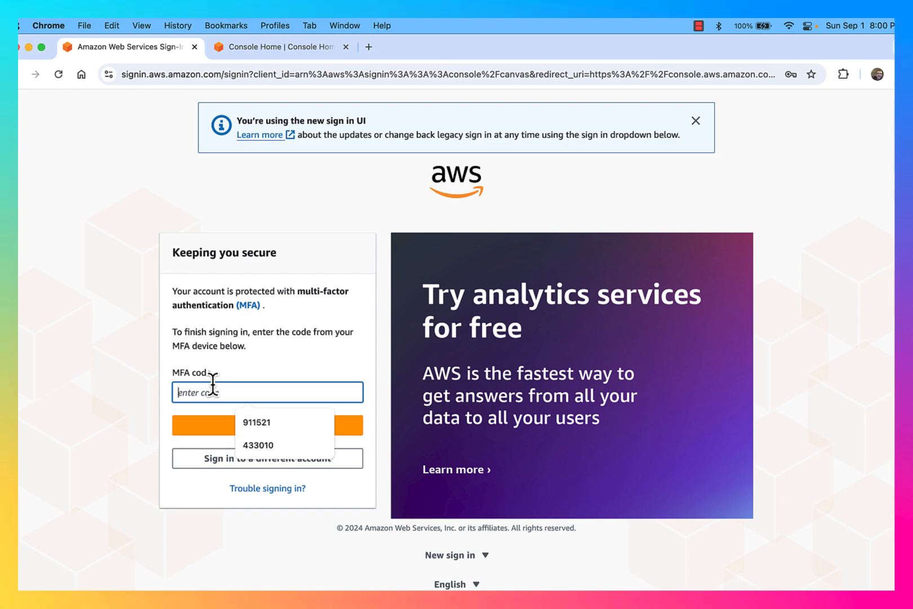
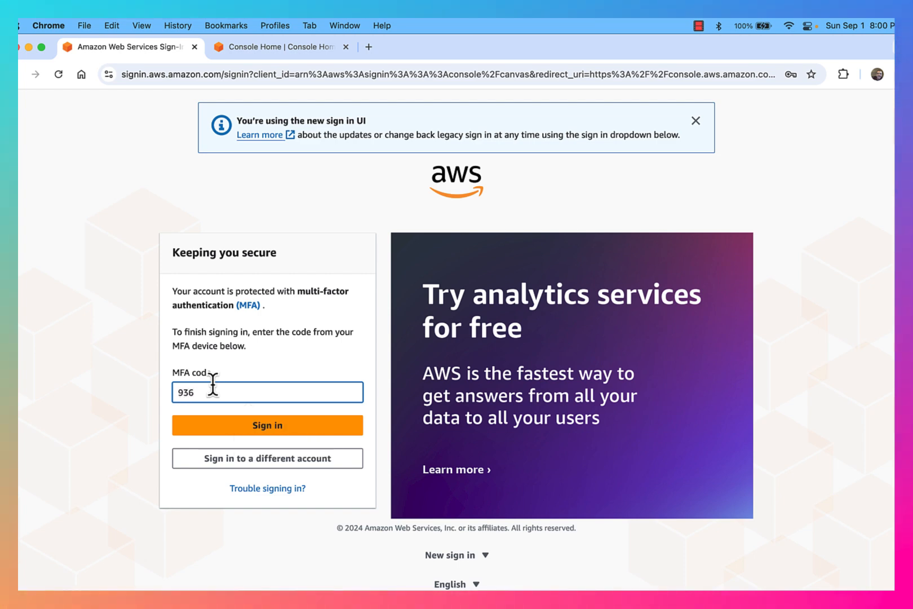
{"action": "left_click", "coordinate": [213, 425]}
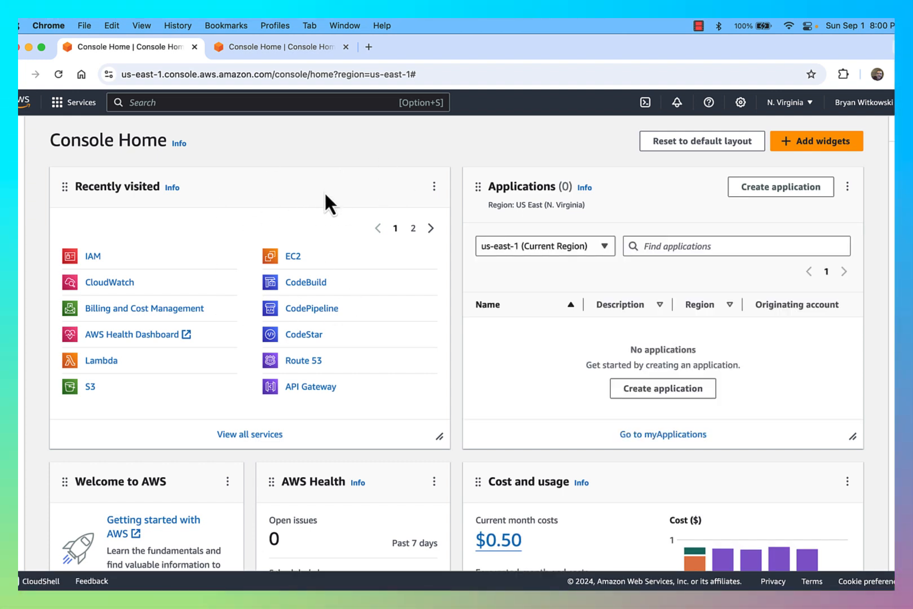
- Open IAM from Recently visited and view the user's details, showing AdministratorAccess via administrators
{"action": "left_click", "coordinate": [92, 257]}
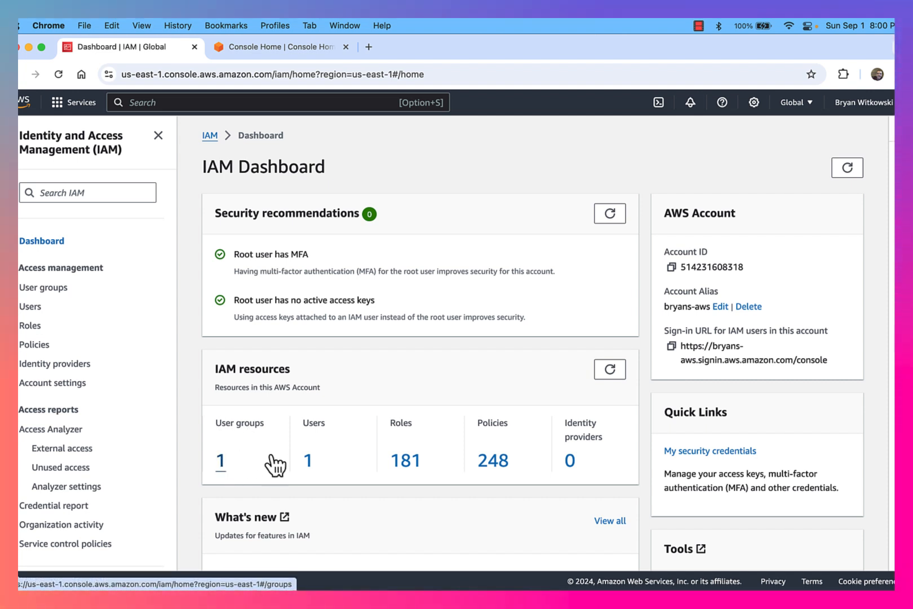
{"action": "left_click", "coordinate": [312, 463]}
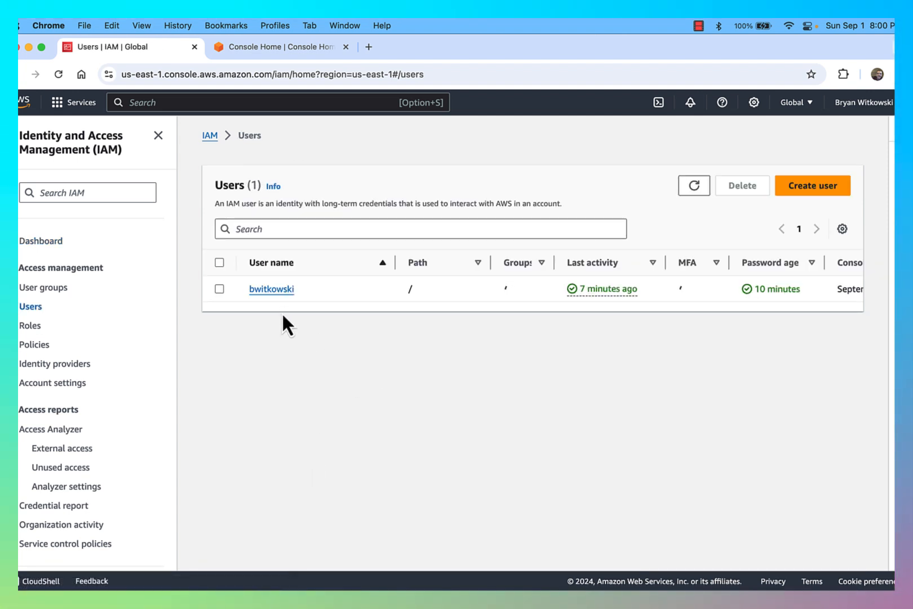
{"action": "left_click", "coordinate": [280, 289]}
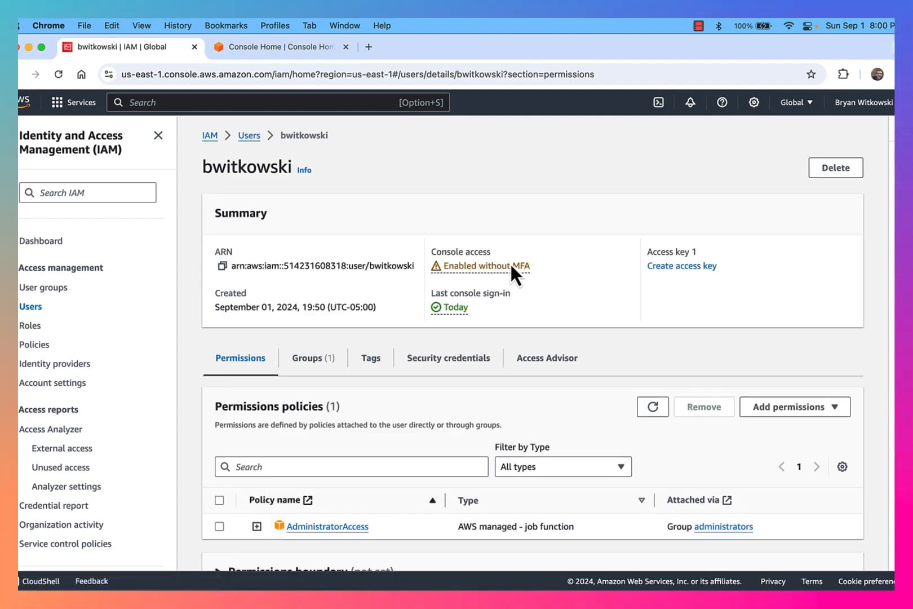
- In the new user's incognito dashboard window, begin Add MFA from Security recommendations
{"action": "key", "text": "ctrl+Up"}
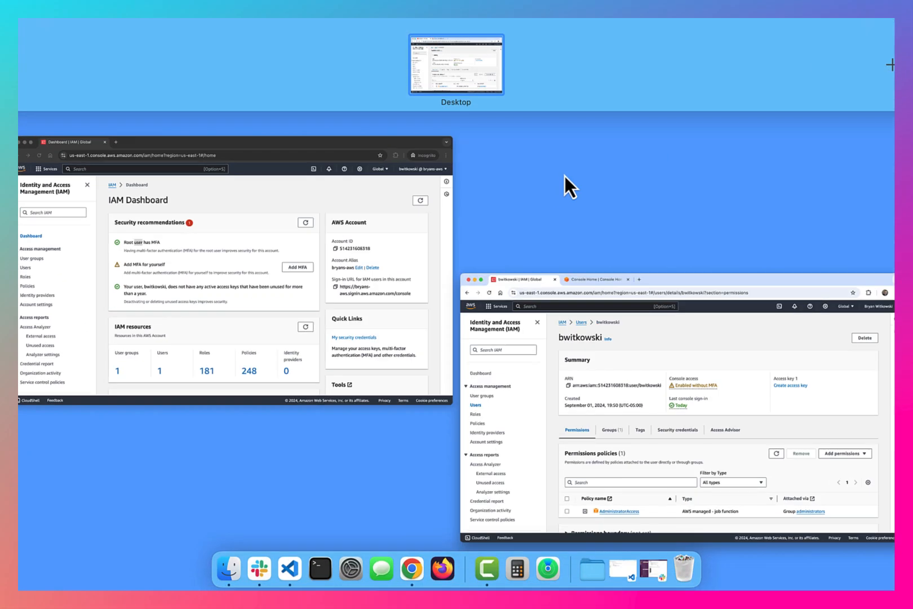
{"action": "left_click", "coordinate": [368, 266]}
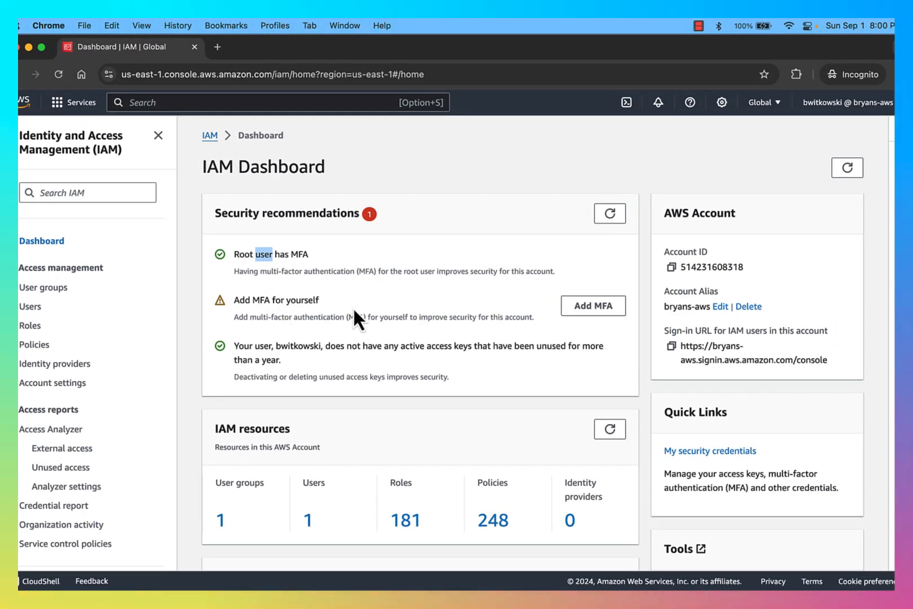
{"action": "left_click", "coordinate": [591, 309]}
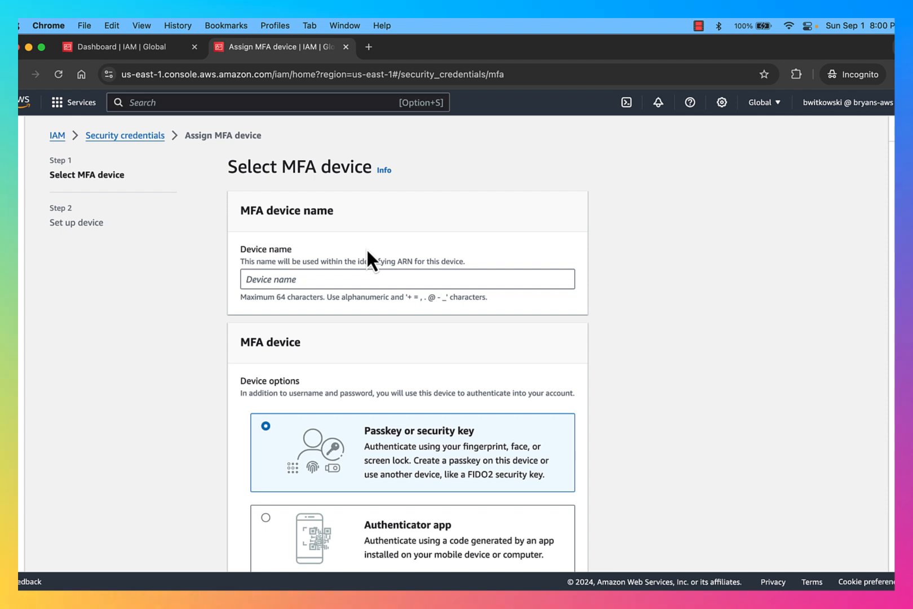
- Enter a name for the MFA device, the user's phone, and choose Authenticator app as the device type
{"action": "left_click", "coordinate": [415, 277]}
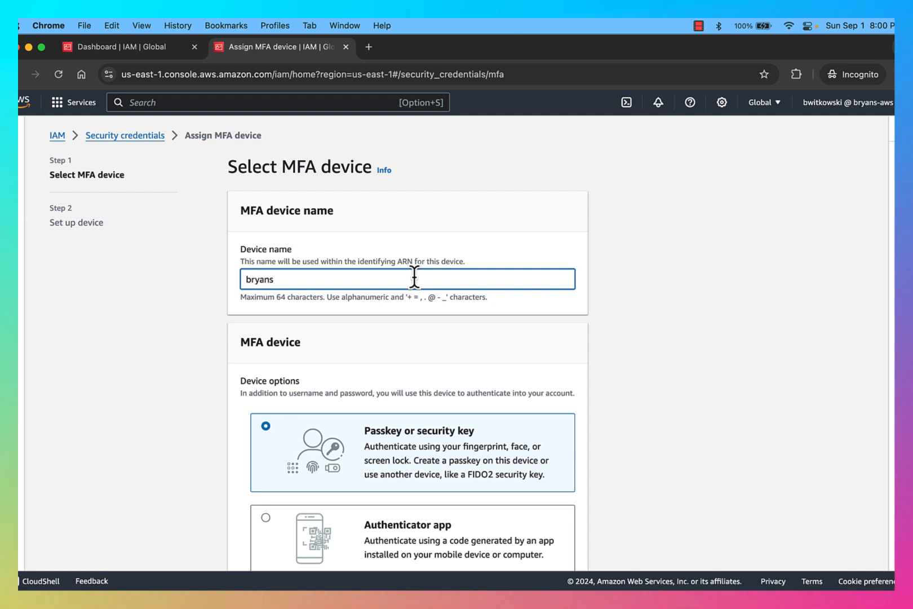
{"action": "type", "text": "bryans-phone"}
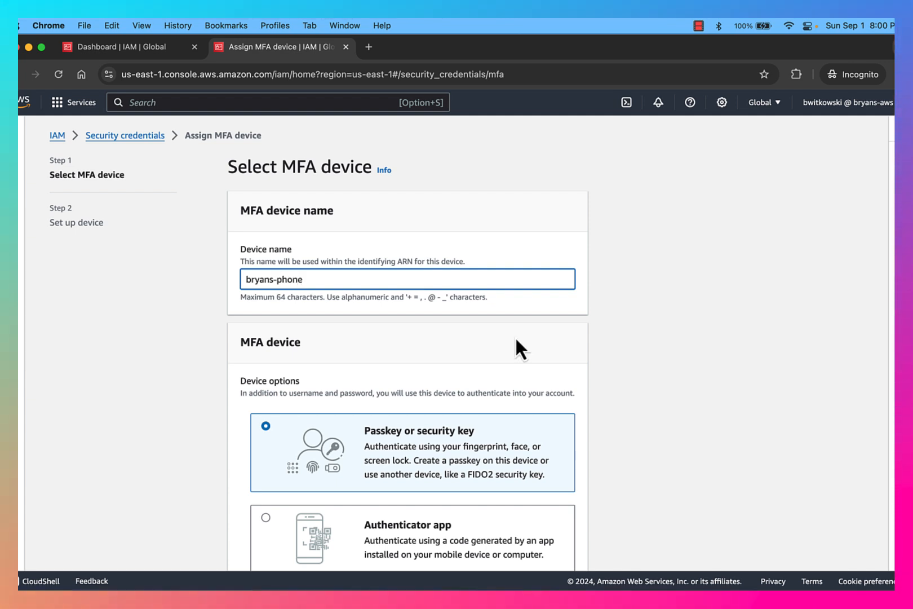
{"action": "scroll", "coordinate": [614, 424], "scroll_direction": "down", "scroll_amount": 1}
{"action": "scroll", "coordinate": [490, 299], "scroll_direction": "down", "scroll_amount": 3}
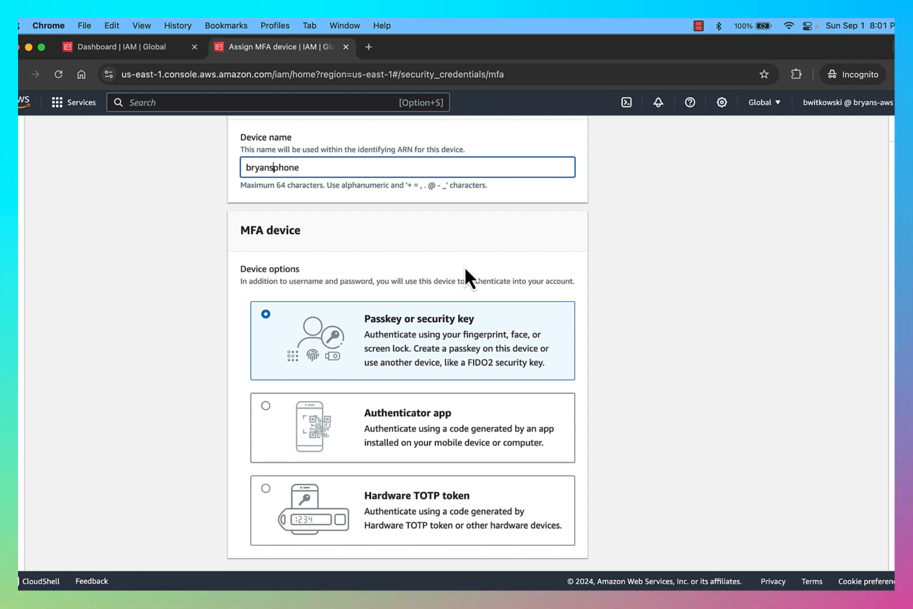
{"action": "type", "text": "_"}
{"action": "scroll", "coordinate": [569, 338], "scroll_direction": "down", "scroll_amount": 1}
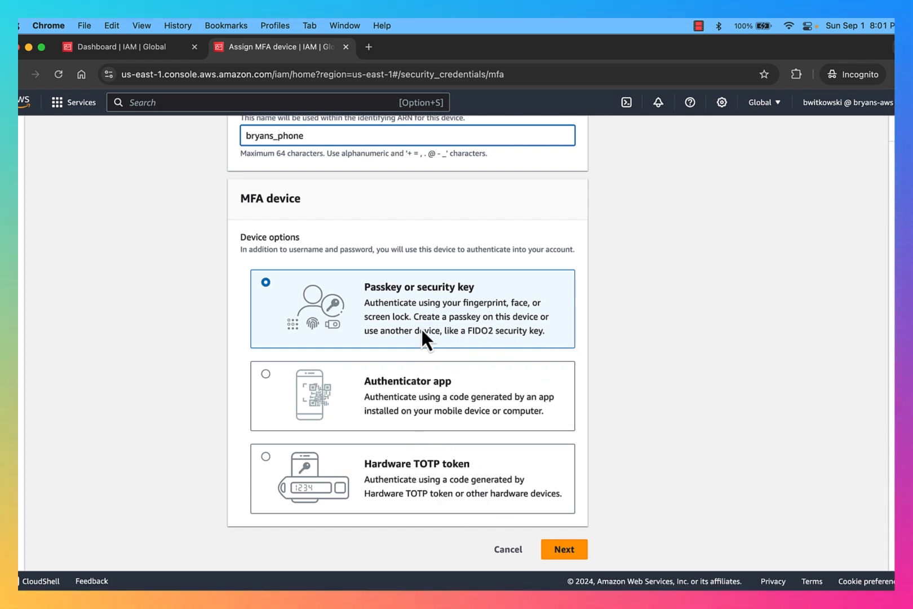
{"action": "left_click", "coordinate": [395, 383]}
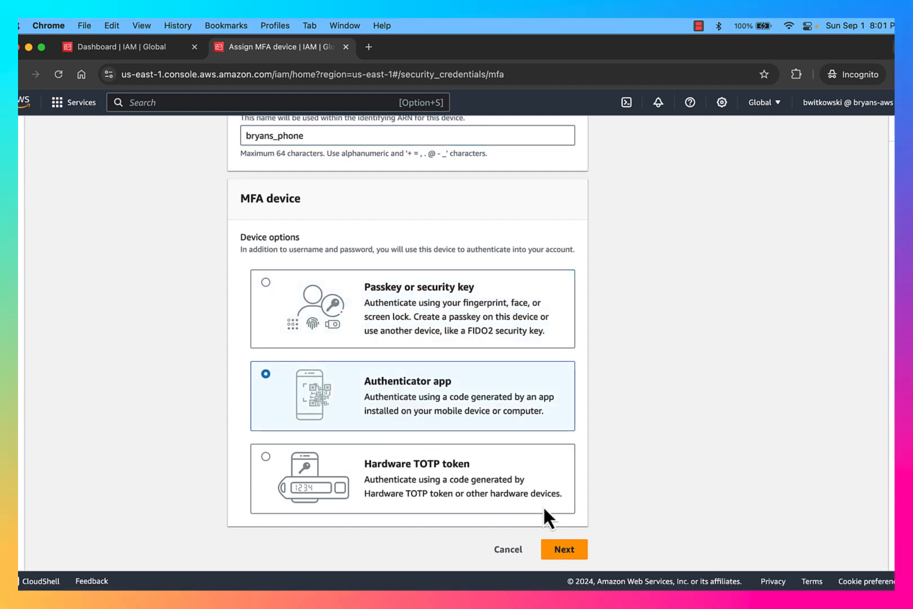
- Advance to the Set up device step and open the list of compatible authenticator applications
{"action": "left_click", "coordinate": [557, 549]}
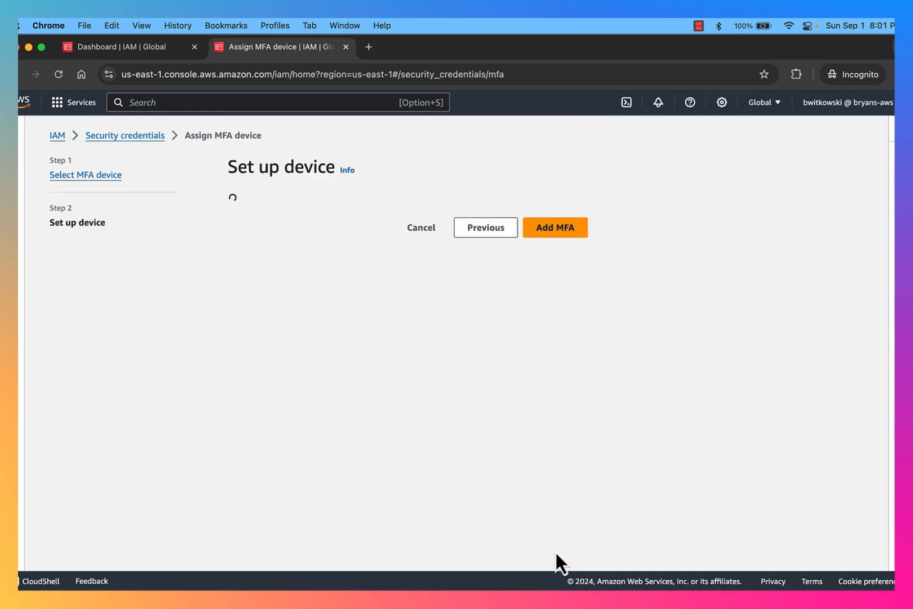
{"action": "scroll", "coordinate": [449, 335], "scroll_direction": "down", "scroll_amount": 2}
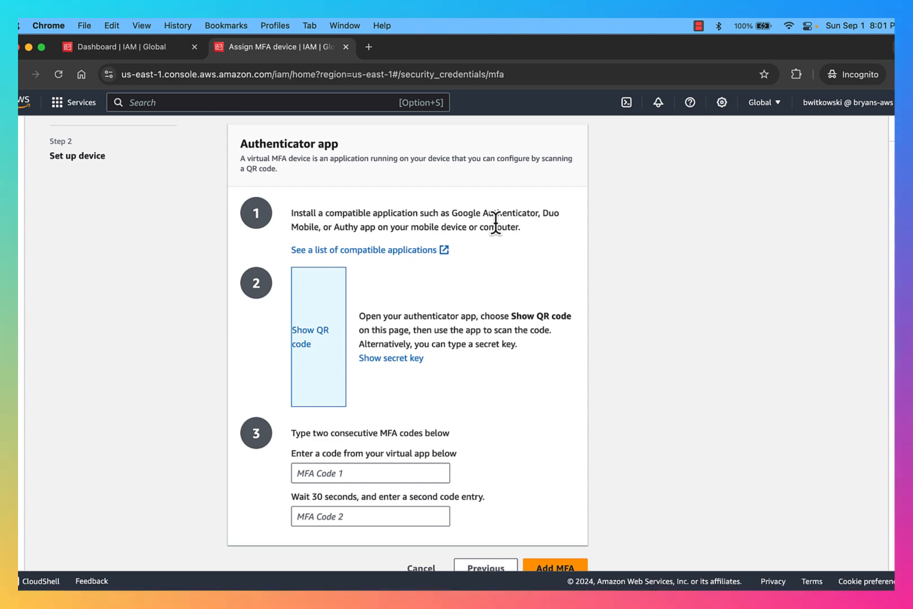
{"action": "left_click", "coordinate": [395, 250]}
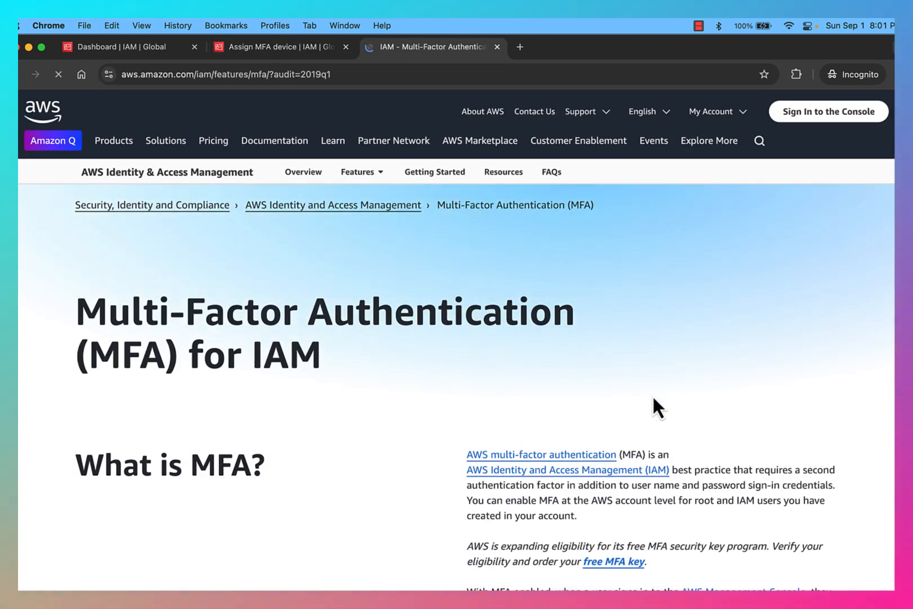
{"action": "scroll", "coordinate": [705, 448], "scroll_direction": "down", "scroll_amount": 15}
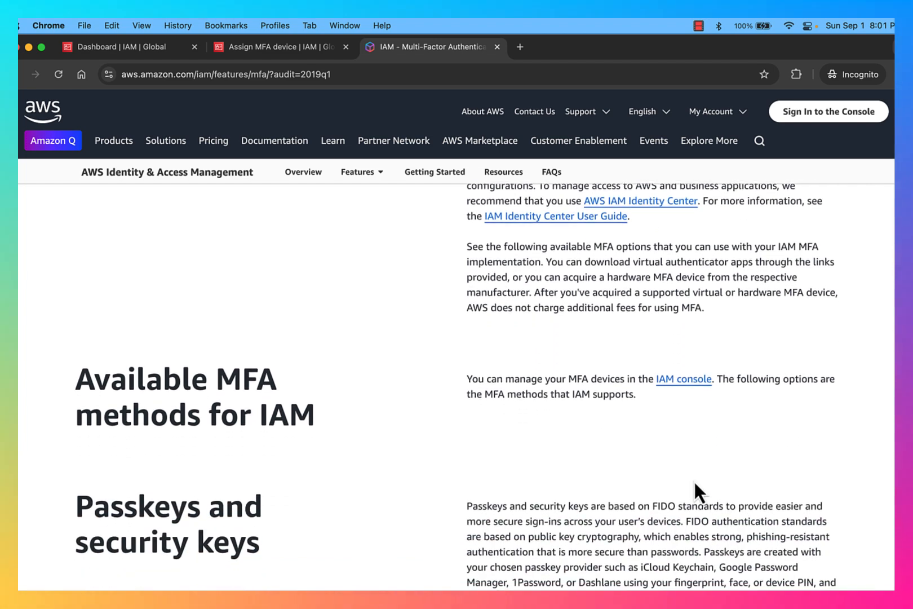
{"action": "scroll", "coordinate": [695, 483], "scroll_direction": "down", "scroll_amount": 10}
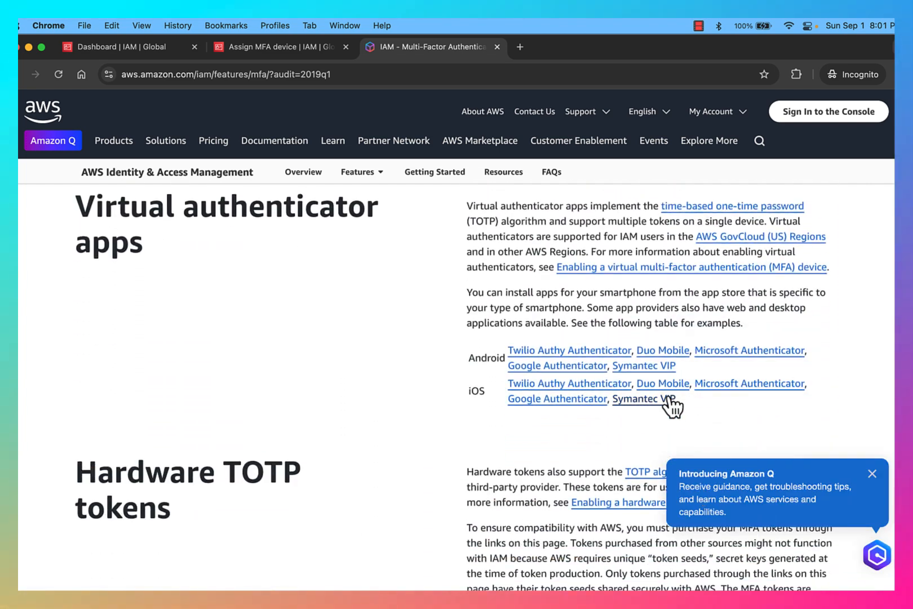
- Review the Android and iOS virtual authenticator apps, dismiss Amazon Q, and return to the setup tab
{"action": "left_click_drag", "start_coordinate": [466, 356], "coordinate": [696, 401]}
{"action": "left_click", "coordinate": [696, 401]}
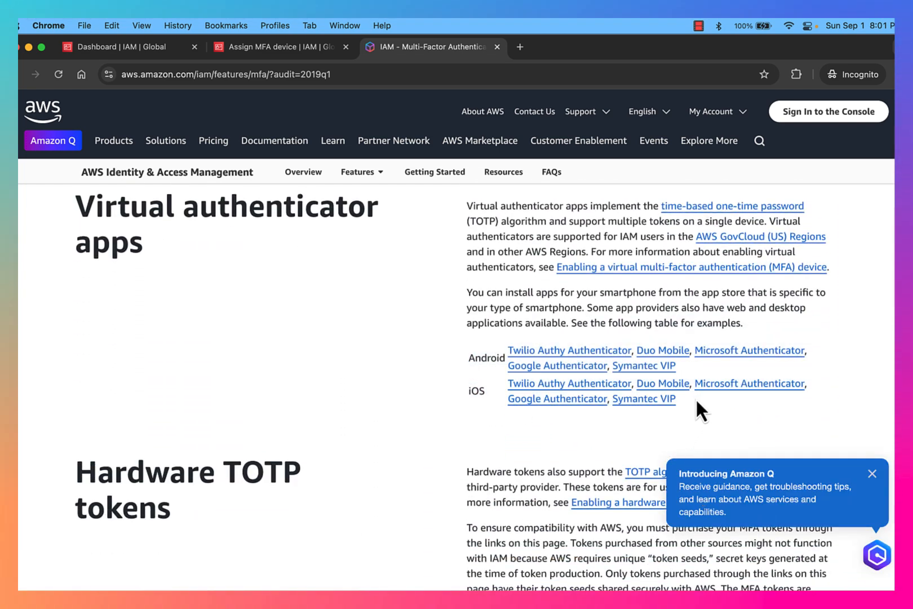
{"action": "left_click", "coordinate": [871, 474]}
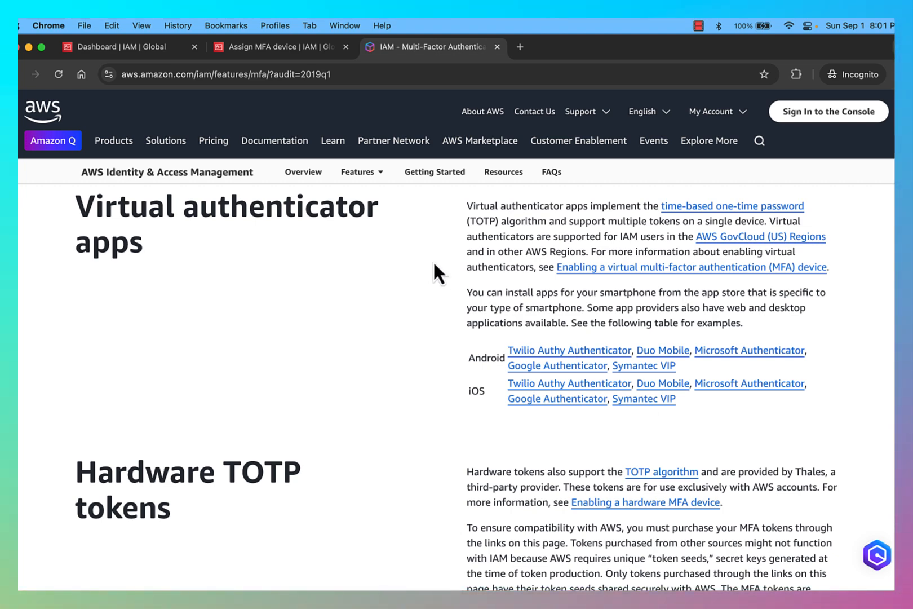
{"action": "left_click", "coordinate": [274, 47]}
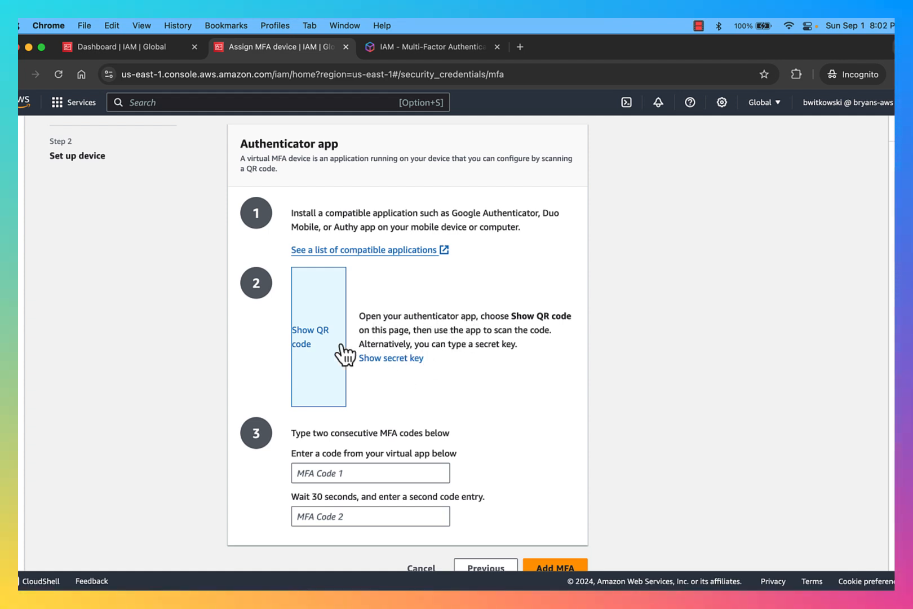
- Show the authenticator QR code, then cancel the MFA setup without entering any codes
{"action": "left_click", "coordinate": [304, 334]}
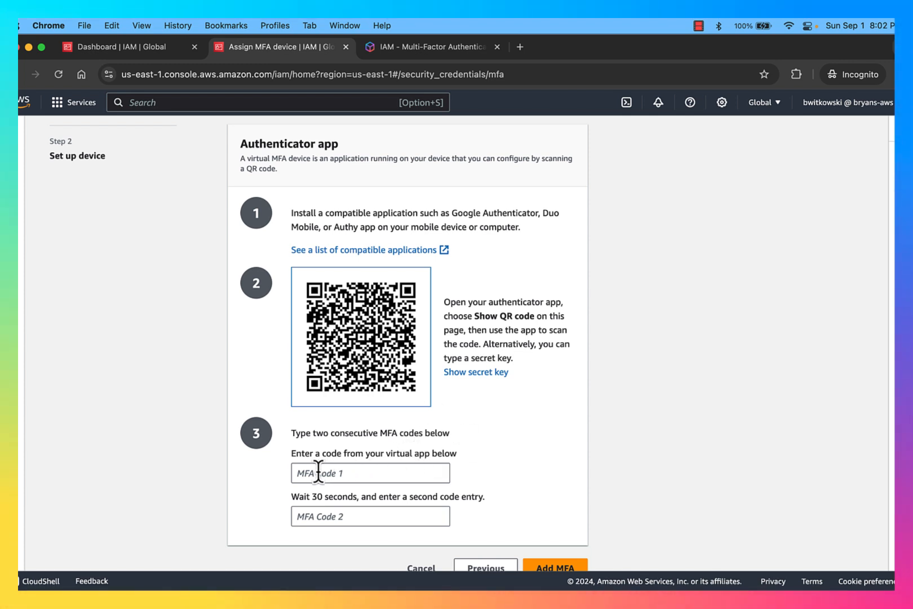
{"action": "left_click", "coordinate": [375, 474]}
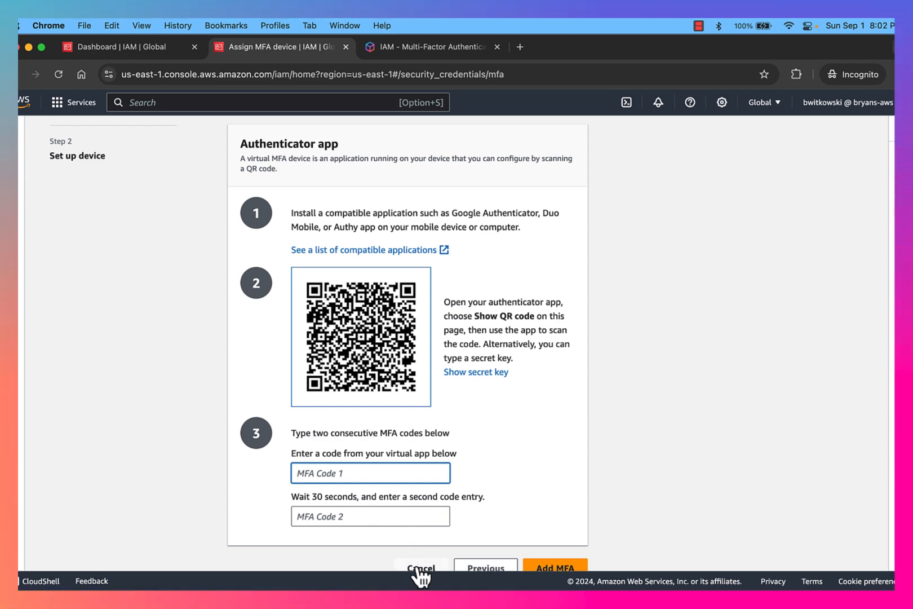
{"action": "left_click", "coordinate": [420, 566]}
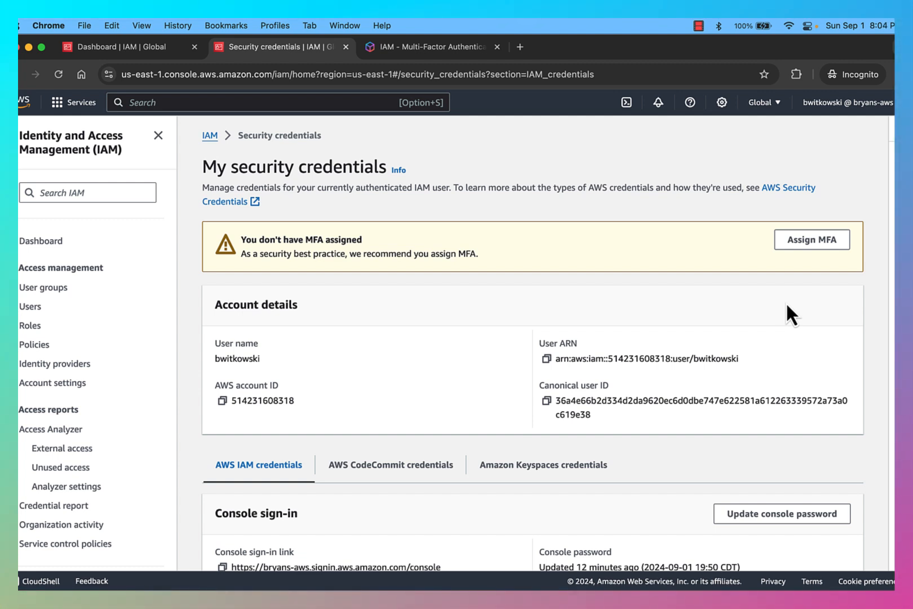
- Scroll My security credentials down to the console sign-in and MFA sections showing 0 devices
{"action": "scroll", "coordinate": [785, 301], "scroll_direction": "down", "scroll_amount": 3}
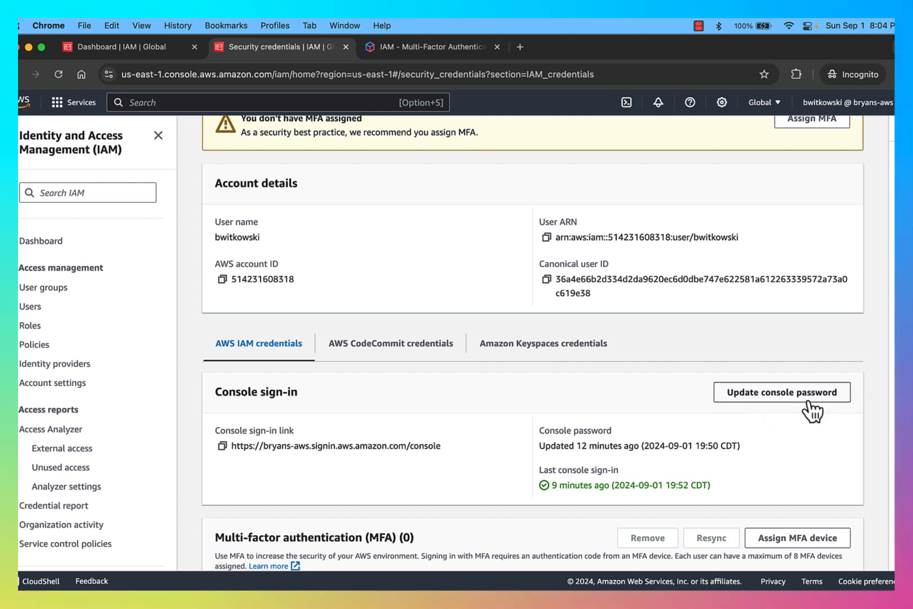
{"action": "left_click", "coordinate": [770, 396]}
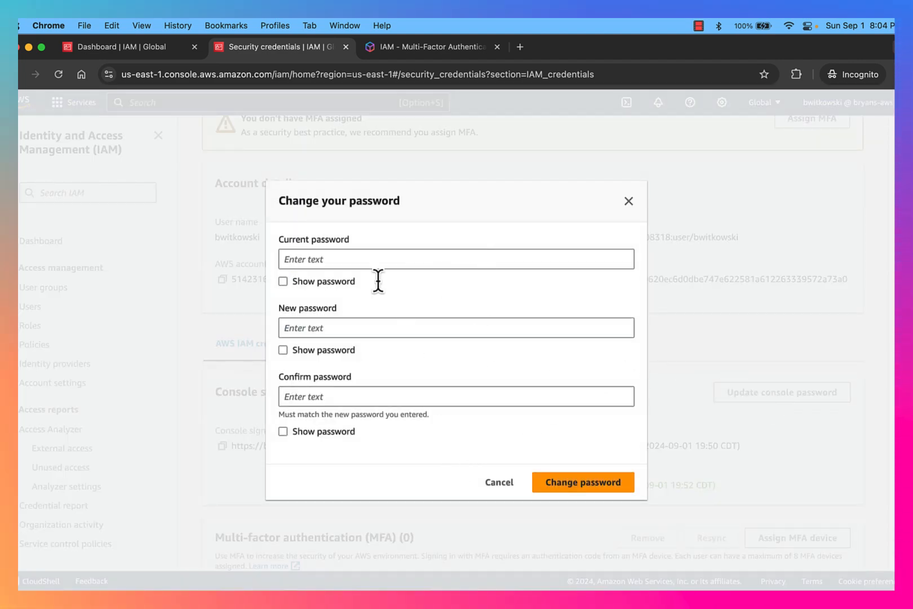
{"action": "left_click", "coordinate": [502, 483]}
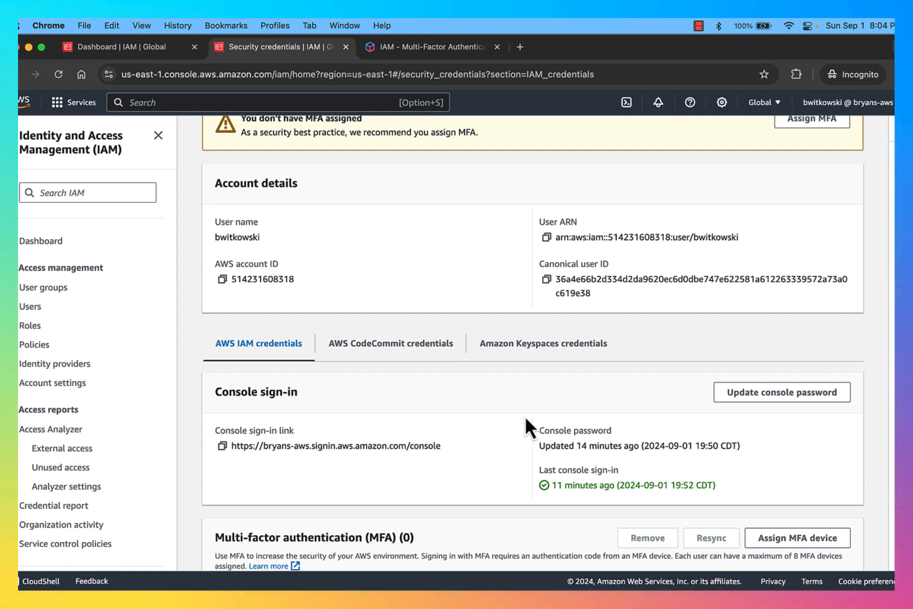
- In the administrator's window, open the IAM user's details and its Security credentials tab
{"action": "key", "text": "ctrl+Up"}
{"action": "left_click", "coordinate": [333, 232]}
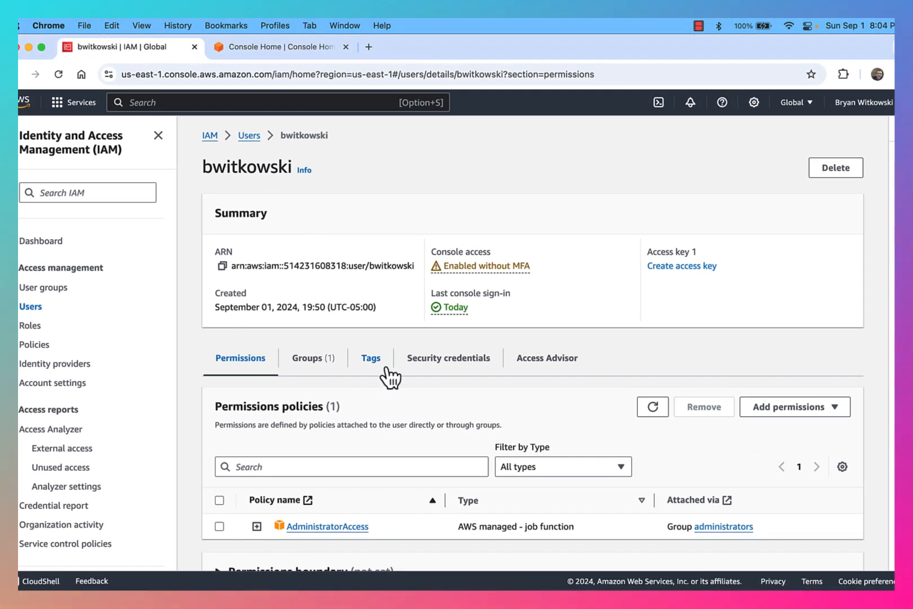
{"action": "scroll", "coordinate": [380, 361], "scroll_direction": "down", "scroll_amount": 2}
{"action": "scroll", "coordinate": [380, 357], "scroll_direction": "up", "scroll_amount": 2}
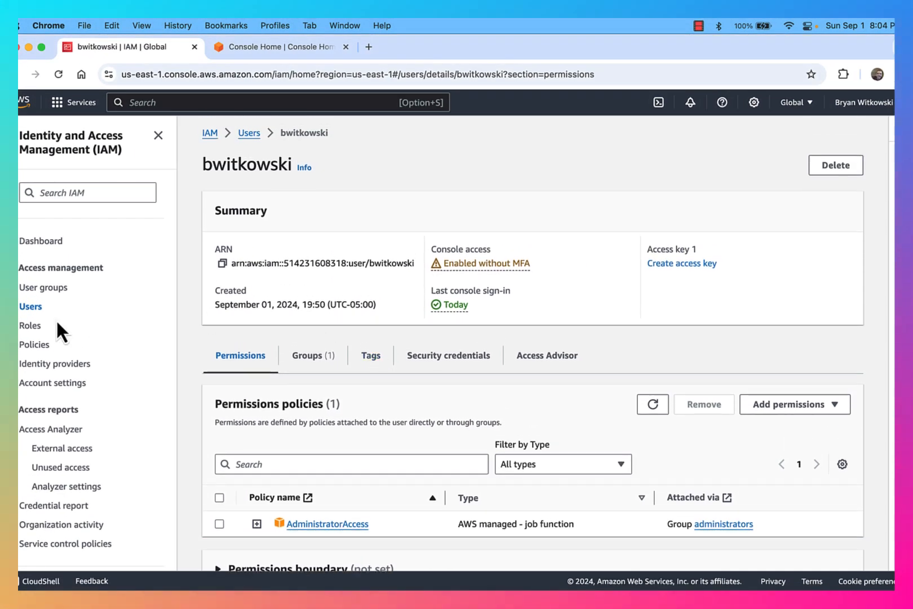
{"action": "left_click", "coordinate": [29, 306]}
{"action": "left_click", "coordinate": [260, 290]}
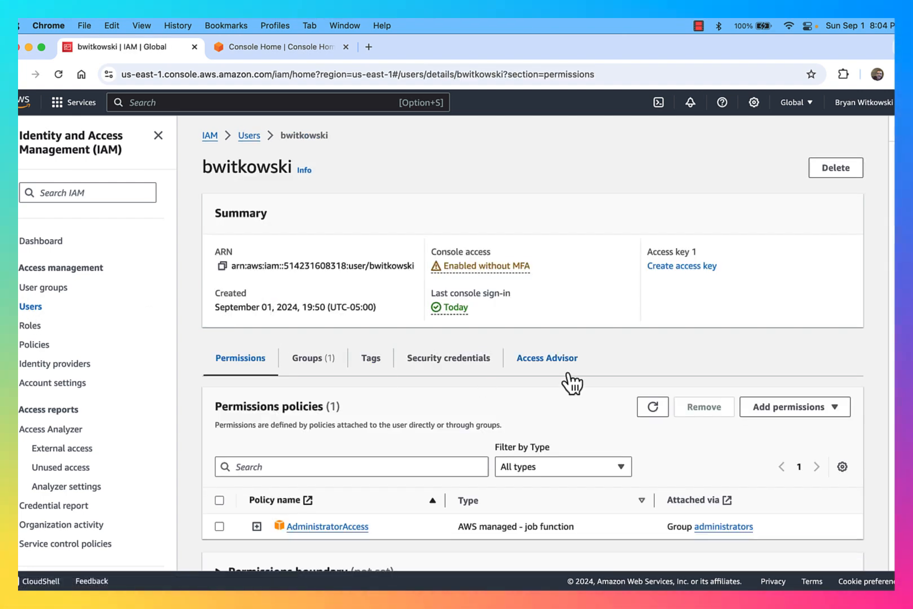
{"action": "scroll", "coordinate": [569, 382], "scroll_direction": "down", "scroll_amount": 1}
{"action": "left_click", "coordinate": [469, 330]}
- Review the user's Manage console access options and cancel without changing anything
{"action": "scroll", "coordinate": [468, 332], "scroll_direction": "down", "scroll_amount": 3}
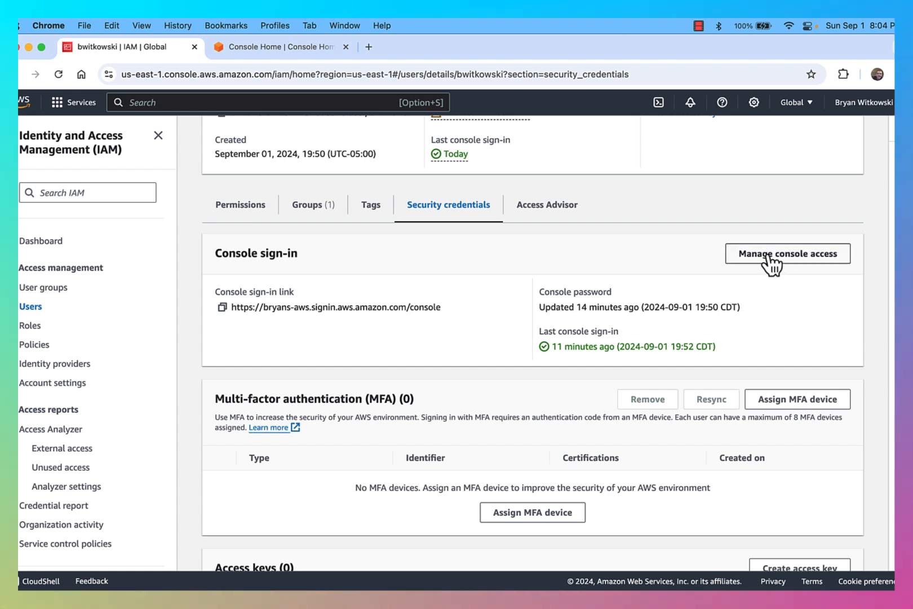
{"action": "left_click", "coordinate": [771, 261]}
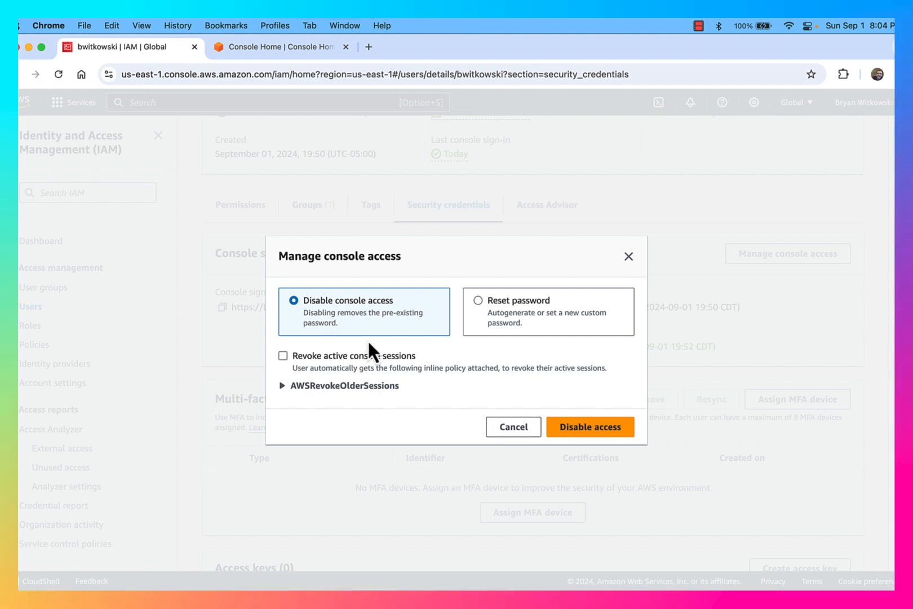
{"action": "left_click", "coordinate": [499, 427]}
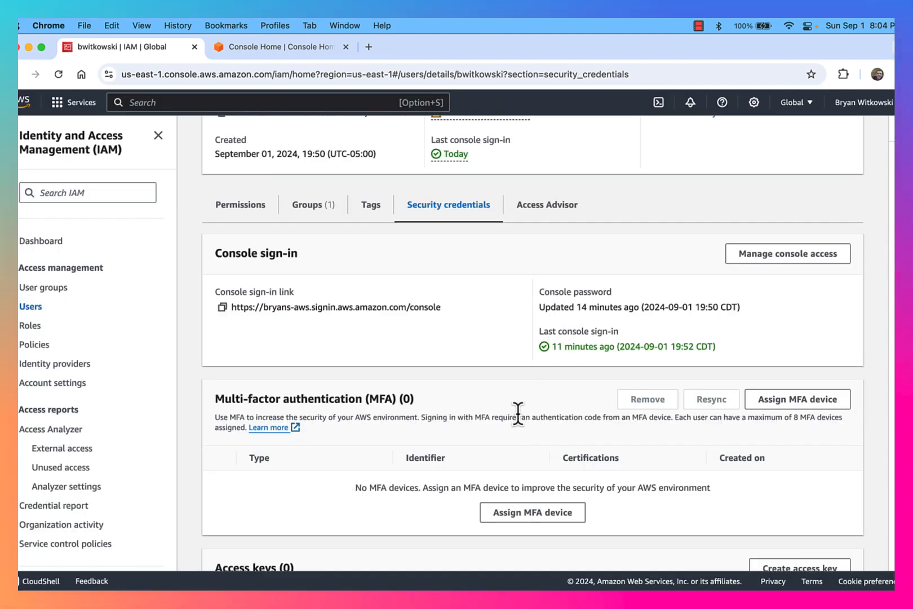
{"action": "scroll", "coordinate": [517, 414], "scroll_direction": "down", "scroll_amount": 1}
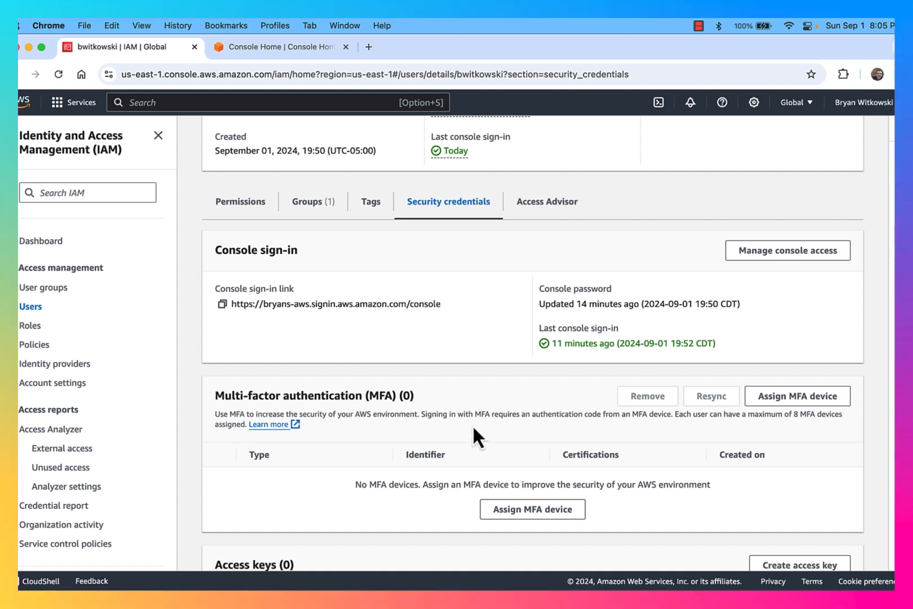
{"action": "scroll", "coordinate": [472, 425], "scroll_direction": "up", "scroll_amount": 5}
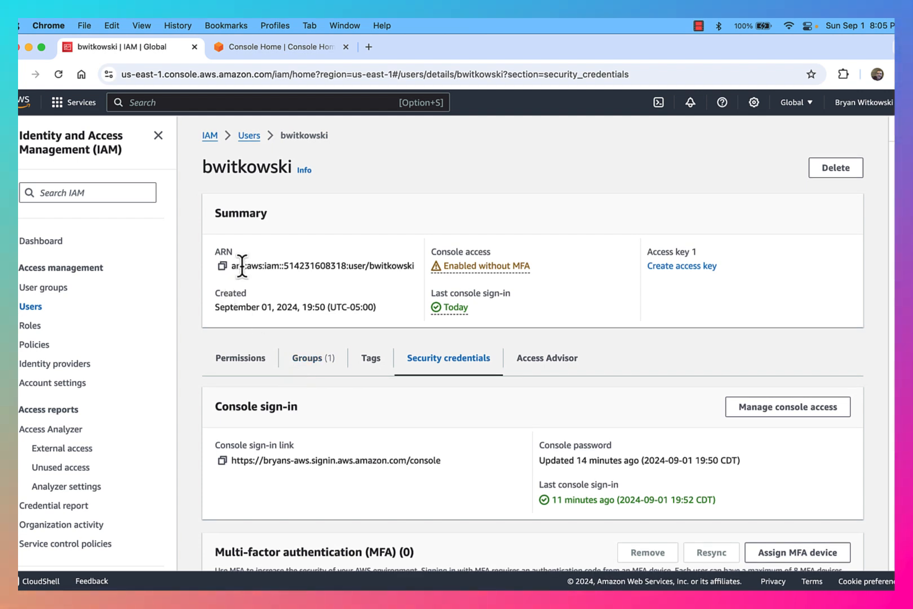
- Open the administrators group from the IAM dashboard and check its AdministratorAccess policy and single member
{"action": "left_click", "coordinate": [208, 136]}
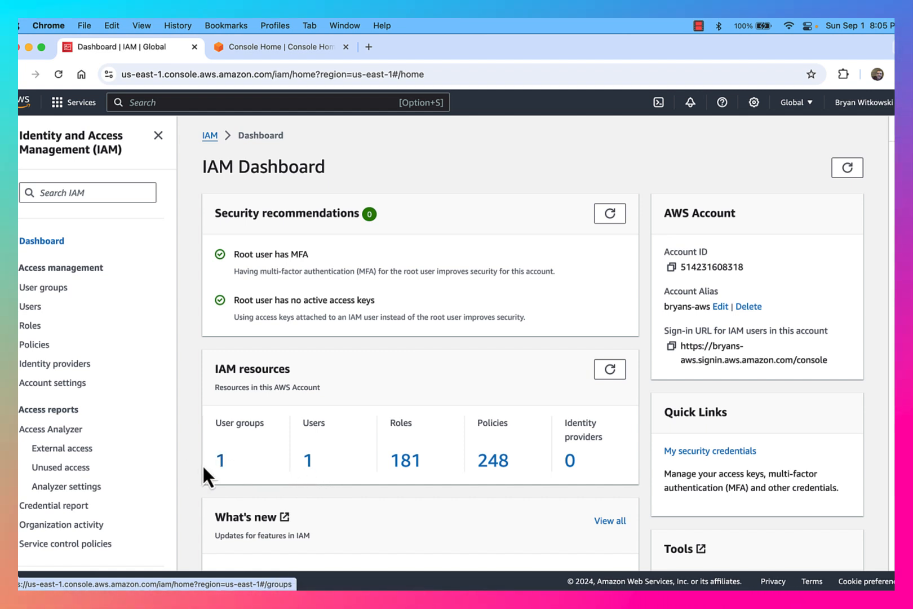
{"action": "left_click", "coordinate": [221, 461]}
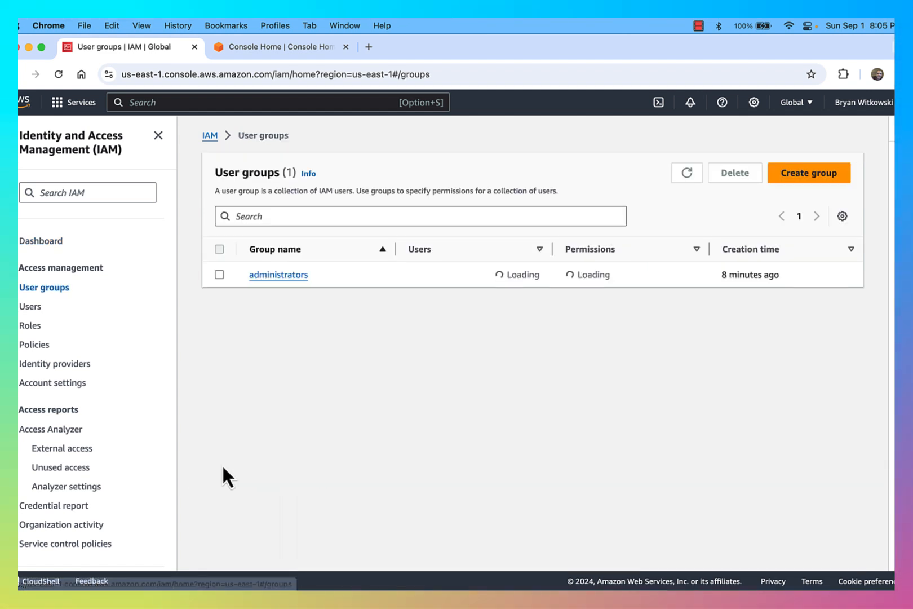
{"action": "left_click", "coordinate": [290, 277]}
{"action": "left_click", "coordinate": [291, 340]}
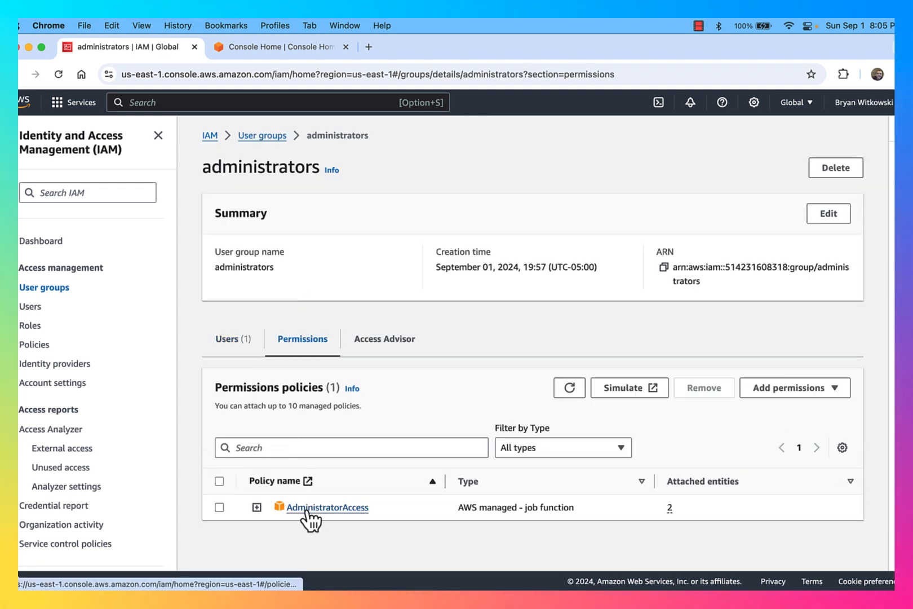
{"action": "left_click", "coordinate": [231, 340]}
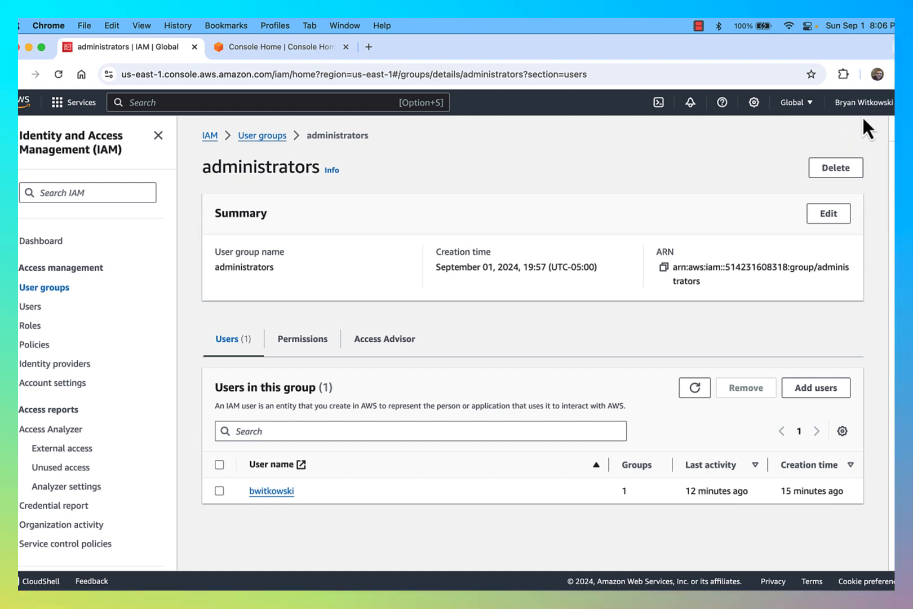
- Switch back to the incognito window showing the IAM user's My security credentials page
{"action": "key", "text": "super+Tab"}
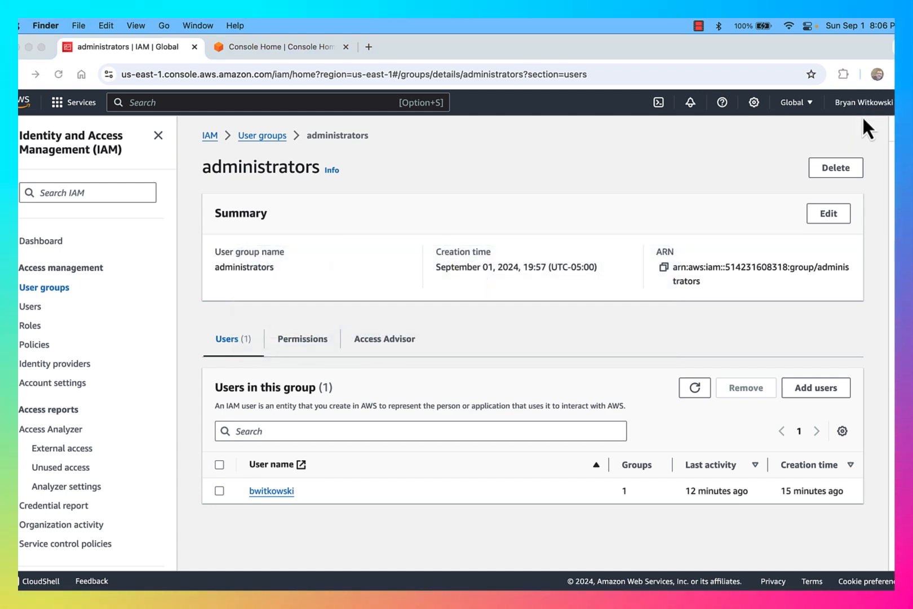
{"action": "key", "text": "ctrl+Up"}
{"action": "left_click", "coordinate": [322, 309]}
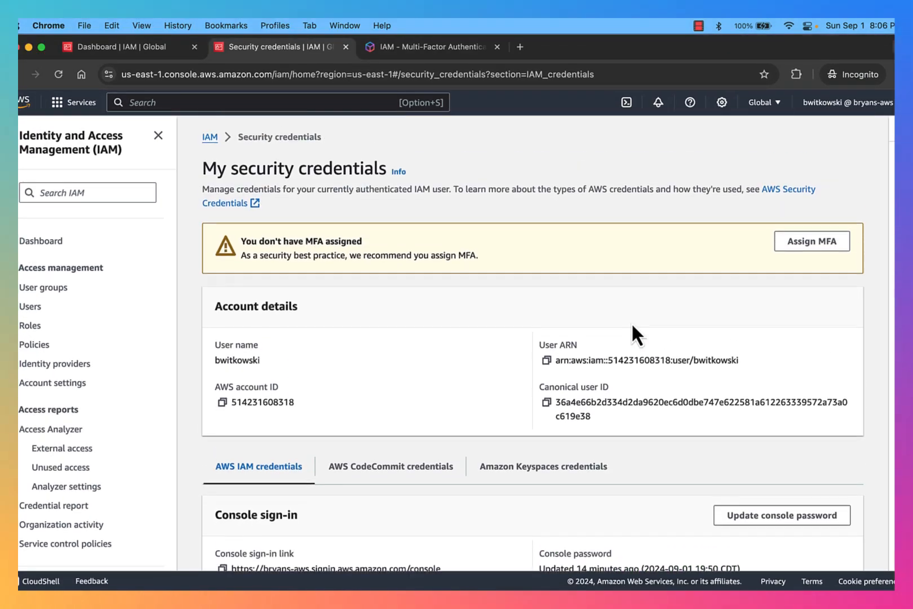
{"action": "scroll", "coordinate": [685, 260], "scroll_direction": "down", "scroll_amount": 1}
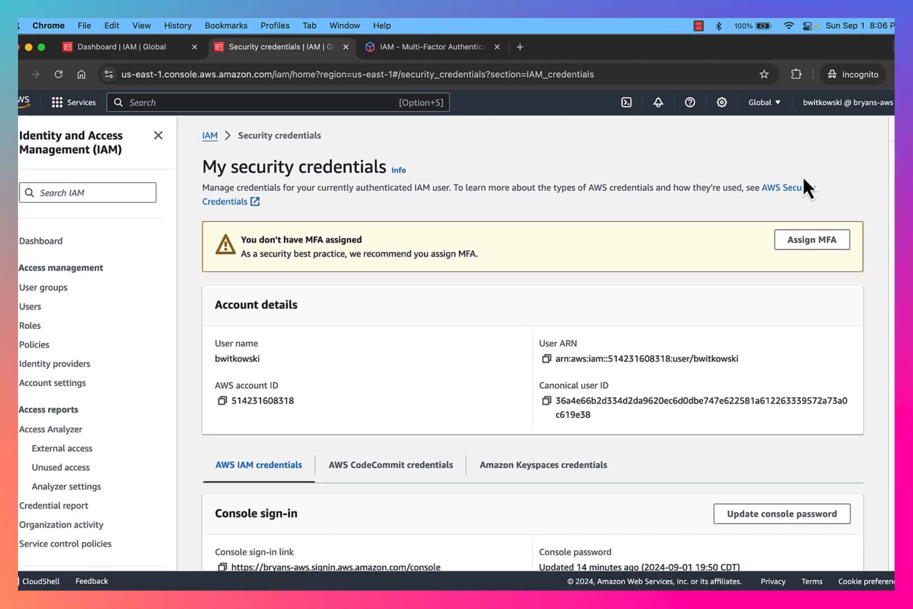